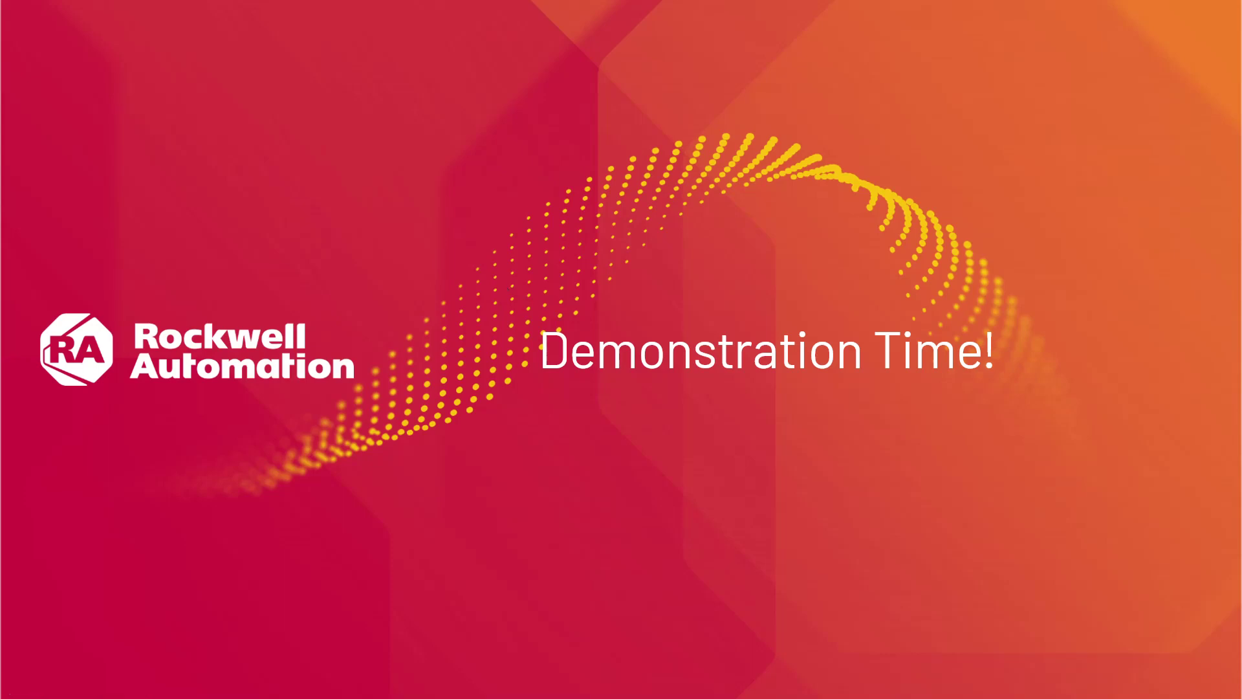
# - End the PowerPoint slide show and minimize it to reveal the Premixer 601 HMI display
pyautogui.press('Escape')
pyautogui.click(1162, 17)
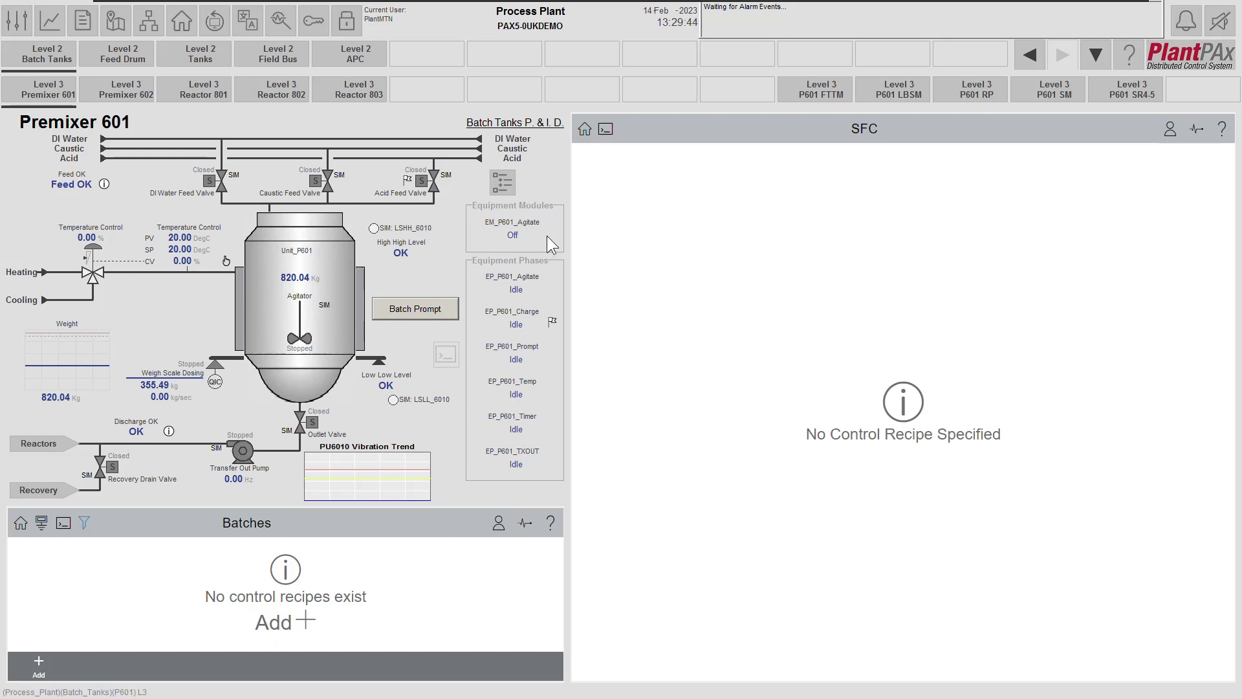
# - Switch to the Emulate3D UK Batch Tanks V1_0 model showing Pre-mixer 601
pyautogui.hotkey('alt', 'Tab')
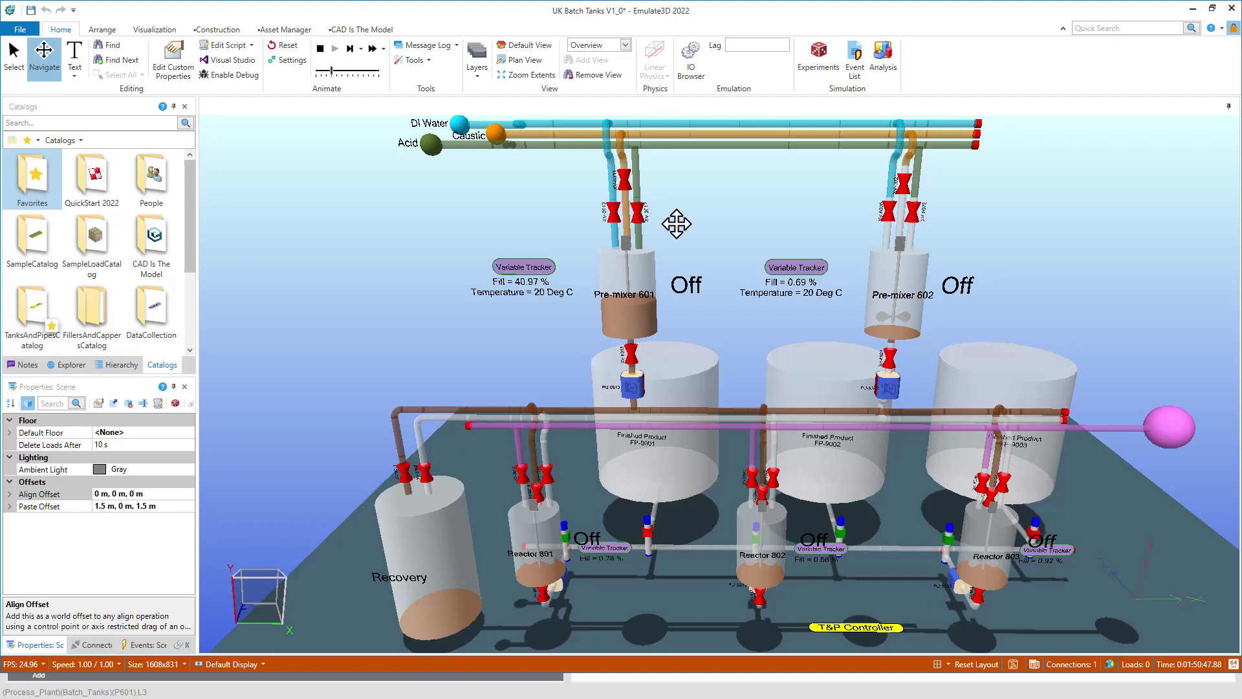
# - Back on the HMI, open the EP_P601_Charge faceplate and move it up over the SFC area
pyautogui.hotkey('alt', 'Tab')
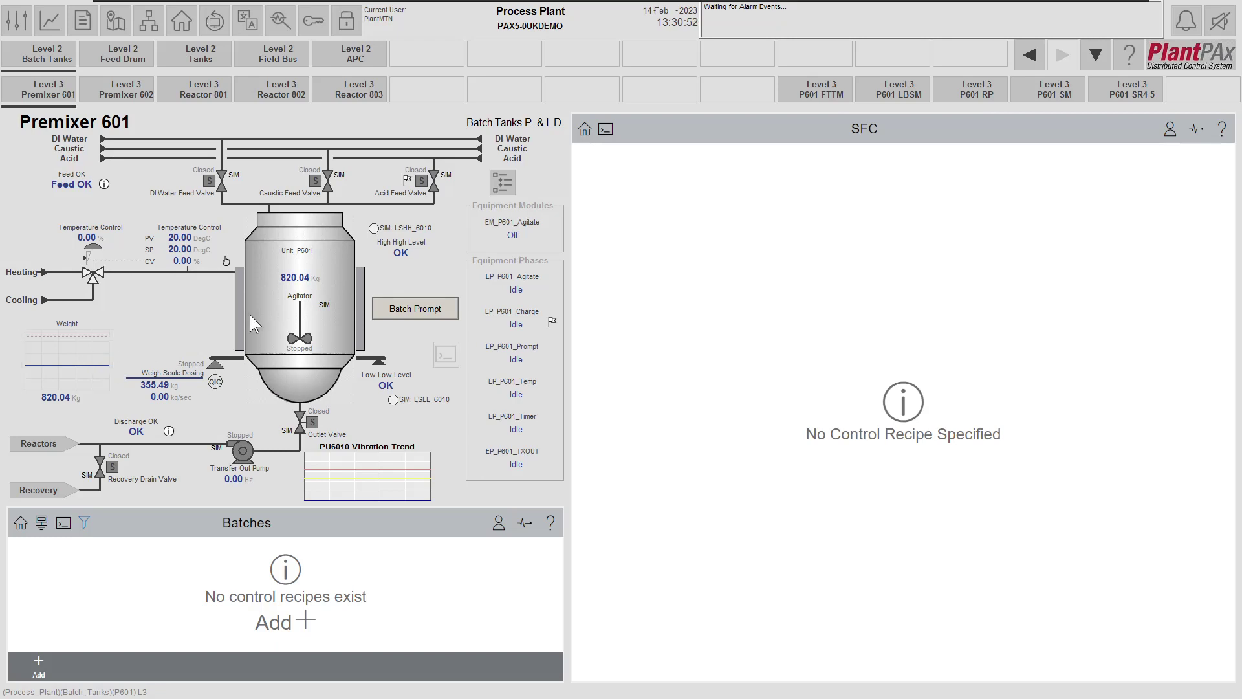
pyautogui.click(494, 319)
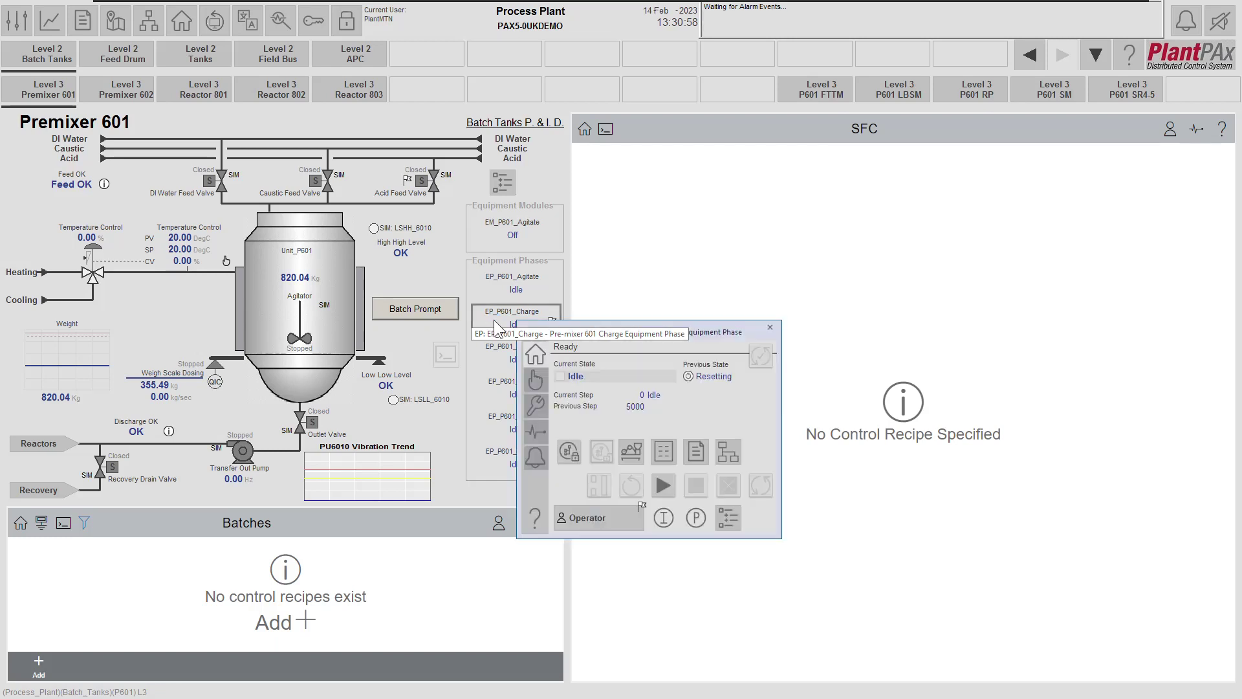
pyautogui.moveTo(588, 325); pyautogui.dragTo(684, 170)
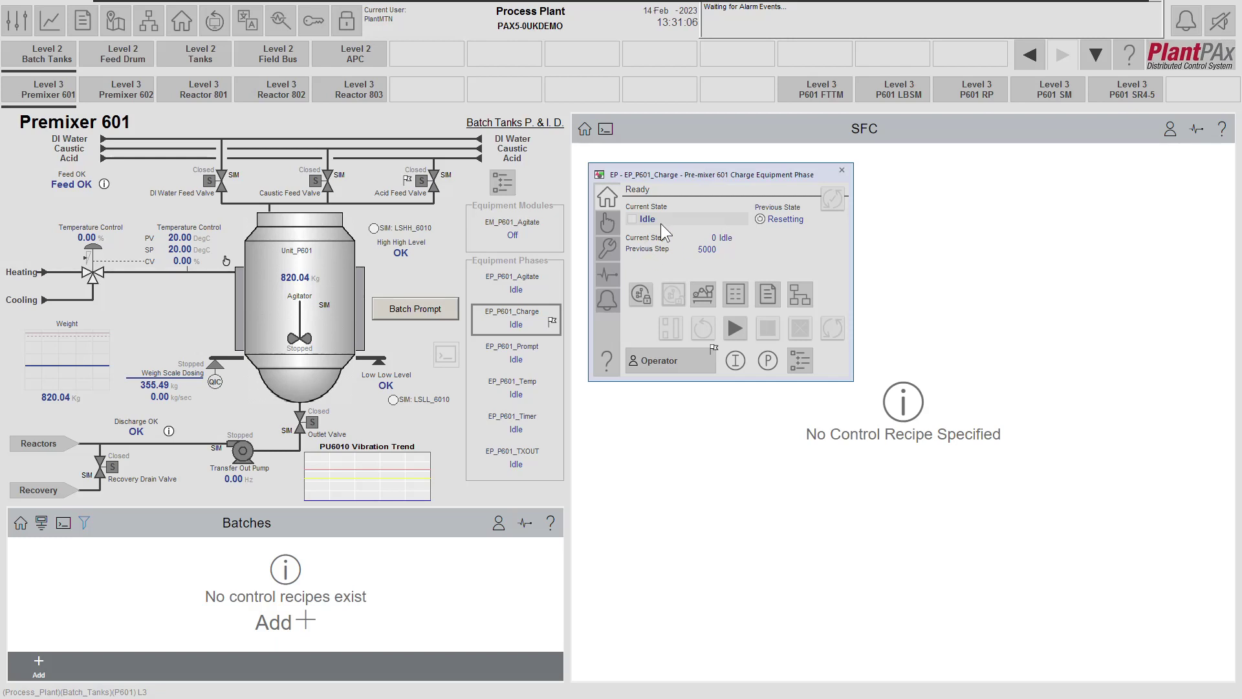
# - In the charge phase parameters, set Material to Charge to DI Water, leaving the amount at 300.00
pyautogui.click(736, 294)
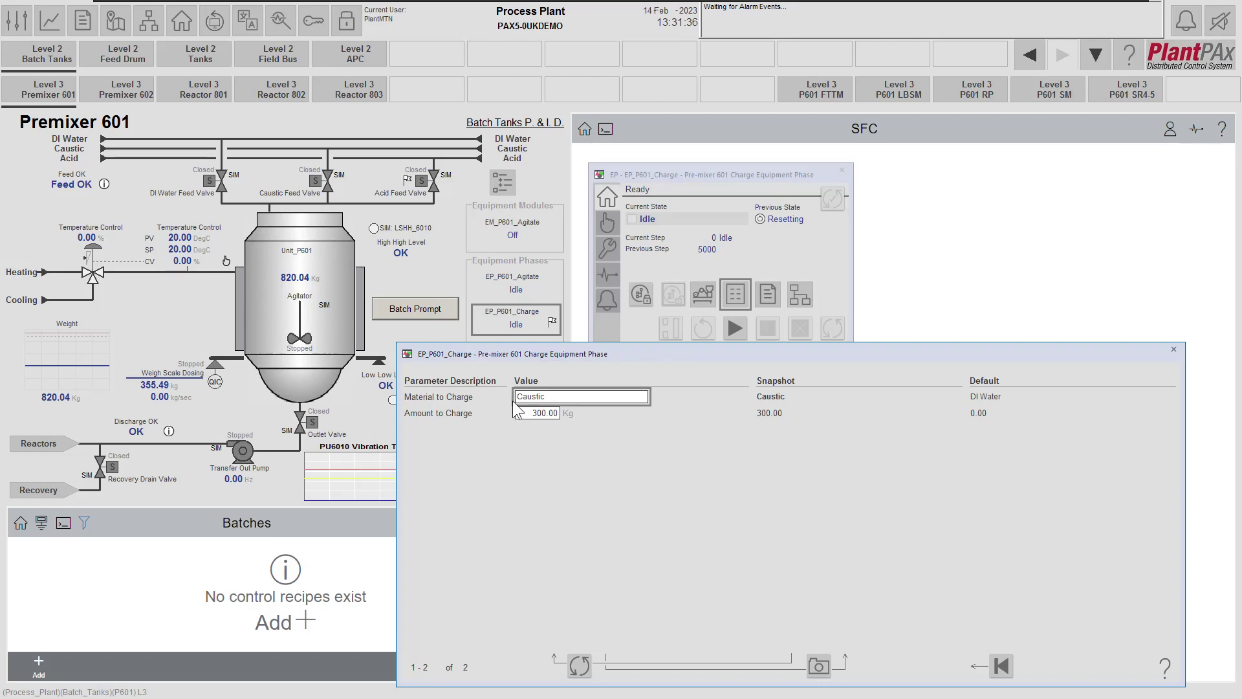
pyautogui.click(568, 401)
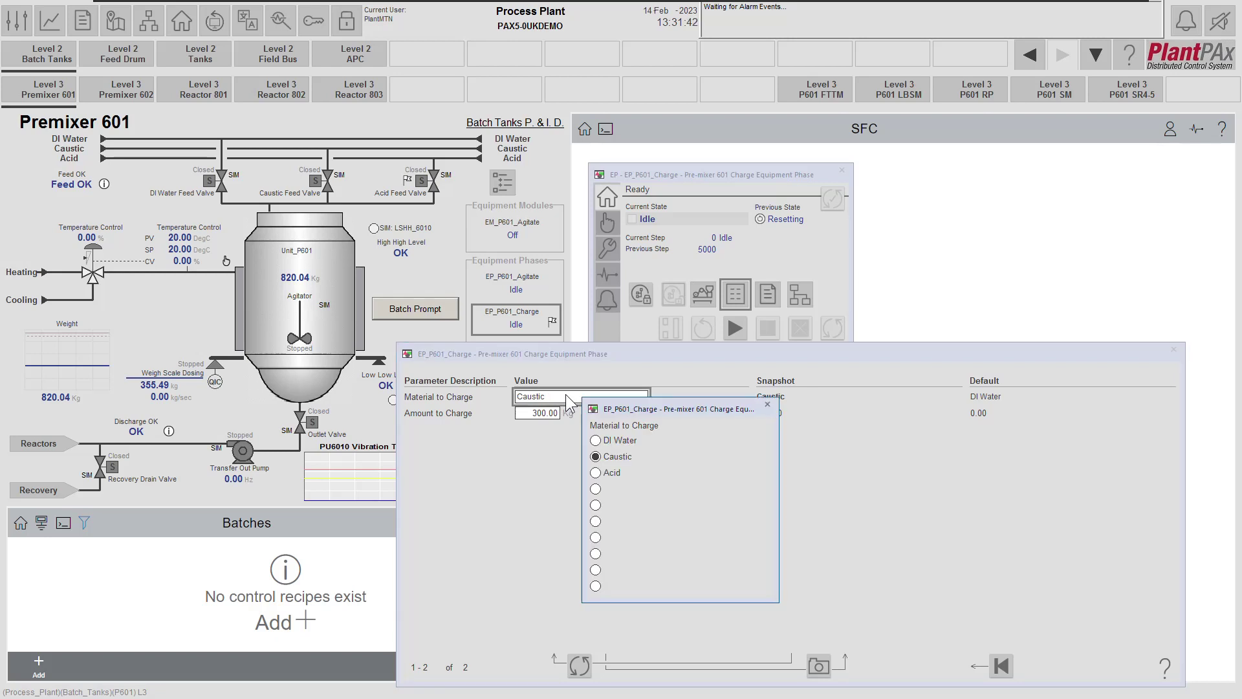
pyautogui.click(767, 404)
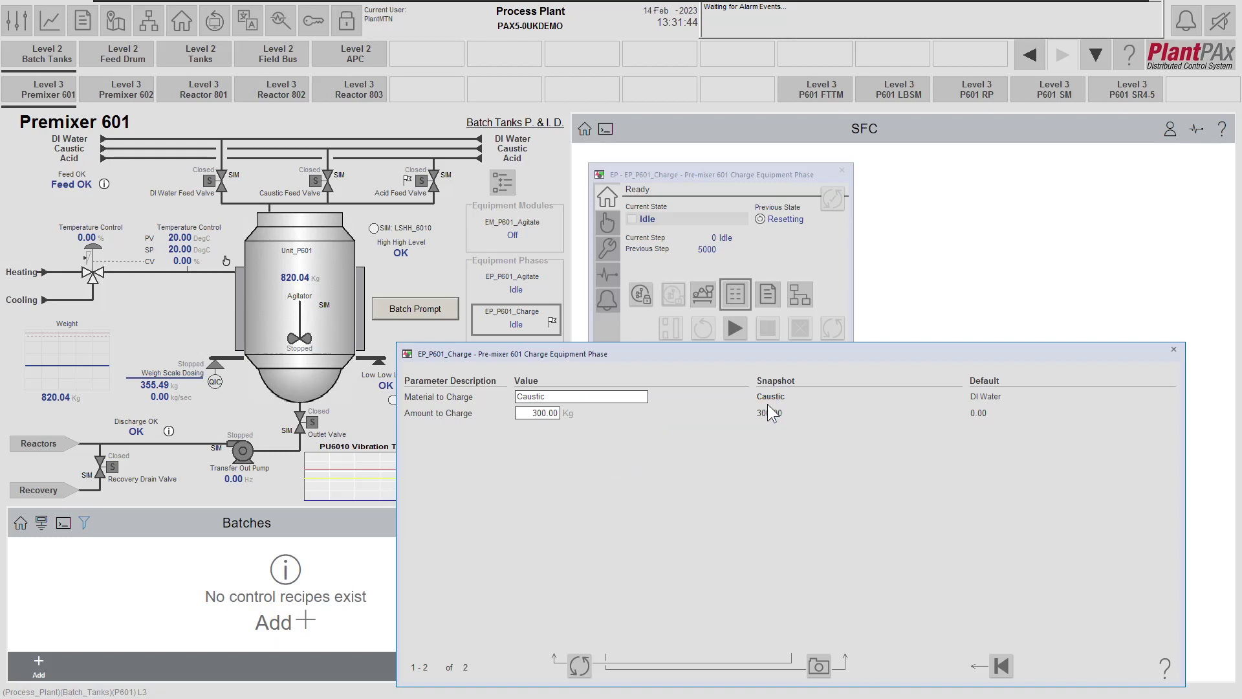
pyautogui.click(539, 413)
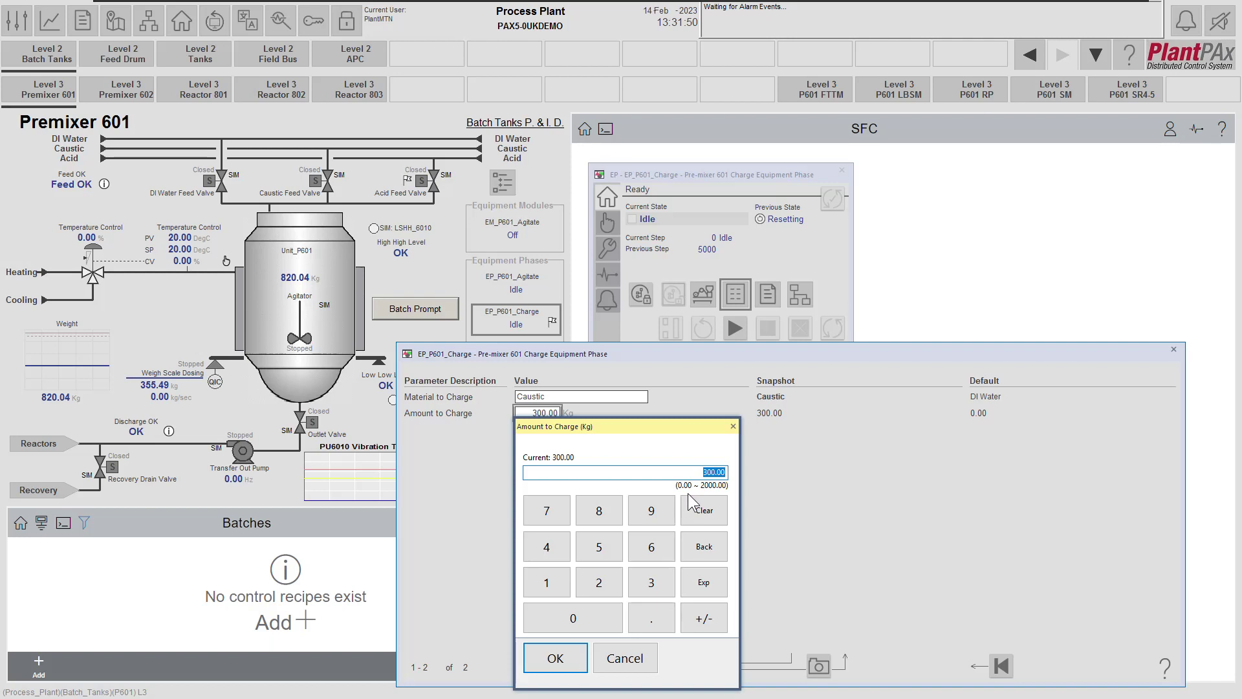
pyautogui.click(643, 659)
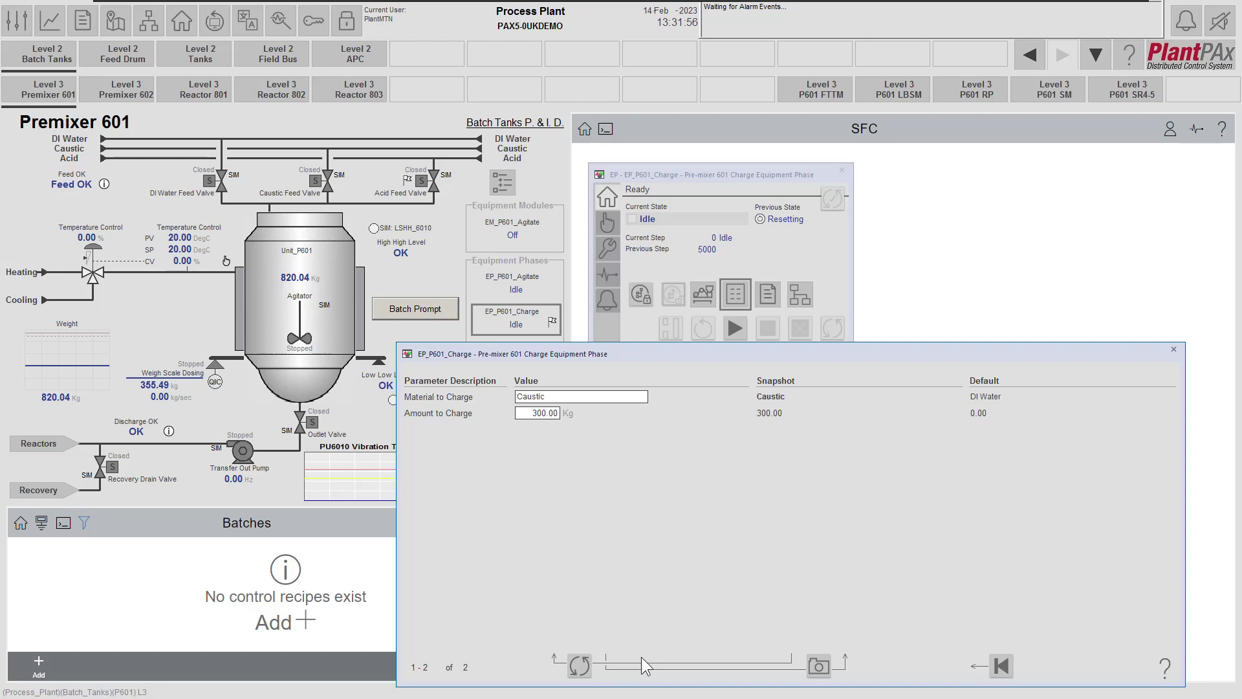
pyautogui.click(587, 397)
pyautogui.click(596, 441)
# - Enter 400 on the keypad so Amount to Charge reads 400.00 kg
pyautogui.click(547, 417)
pyautogui.click(547, 547)
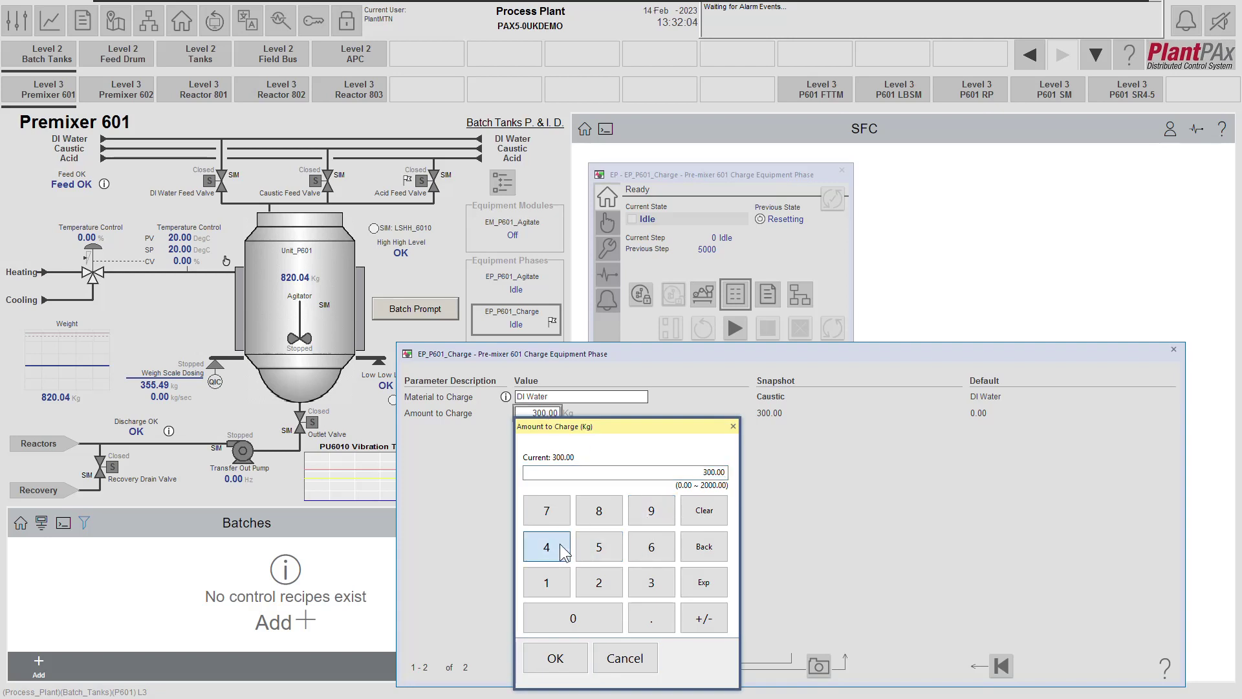
pyautogui.click(563, 618)
pyautogui.click(563, 618)
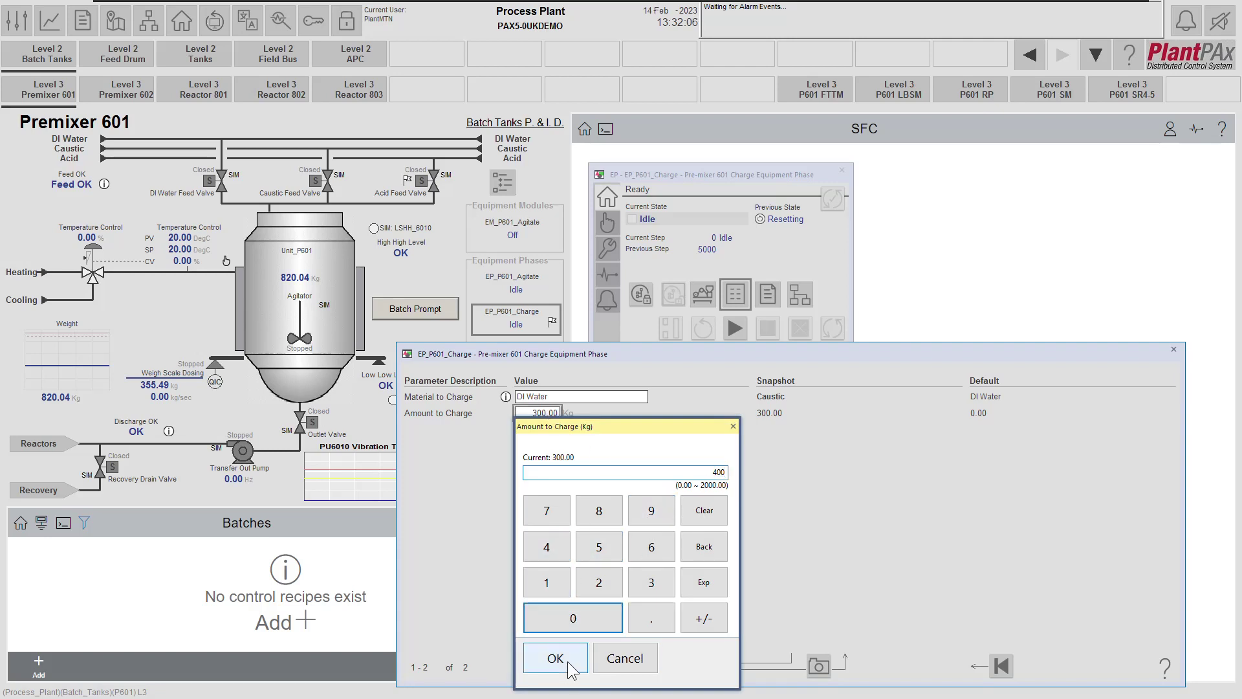
pyautogui.click(566, 667)
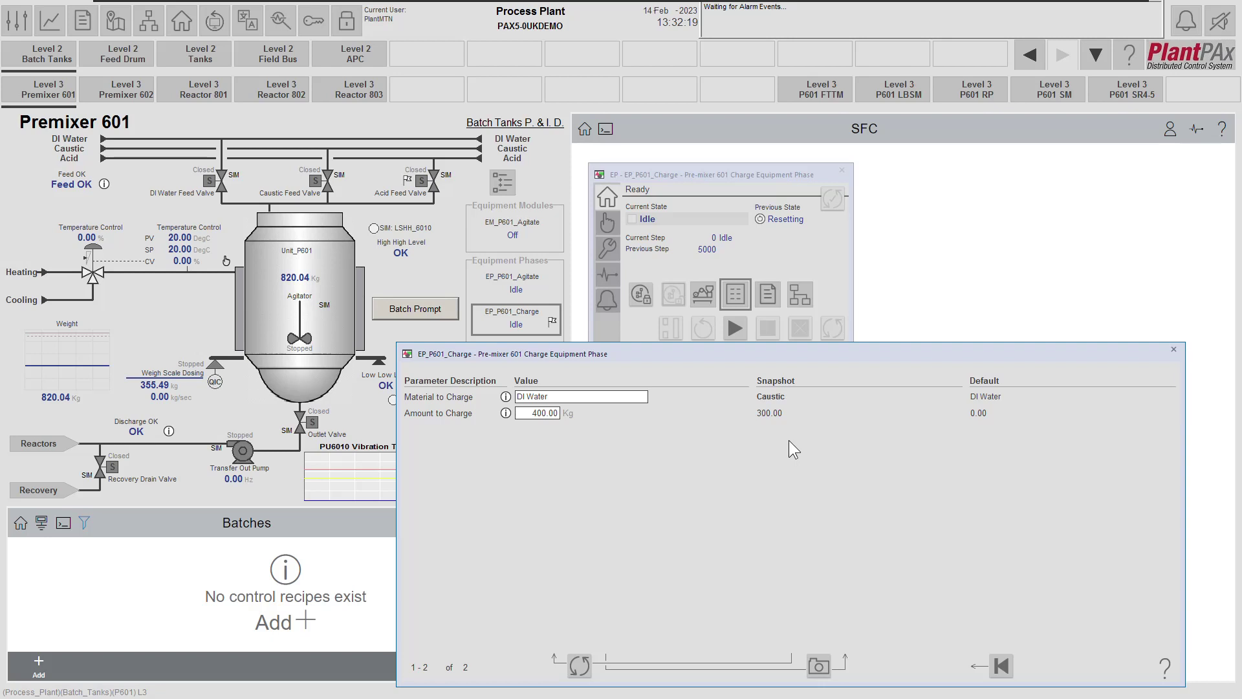
pyautogui.click(541, 402)
# - Capture DI Water and 400.00 to the snapshot, close the parameters, and open the state diagram
pyautogui.click(819, 665)
pyautogui.click(1173, 350)
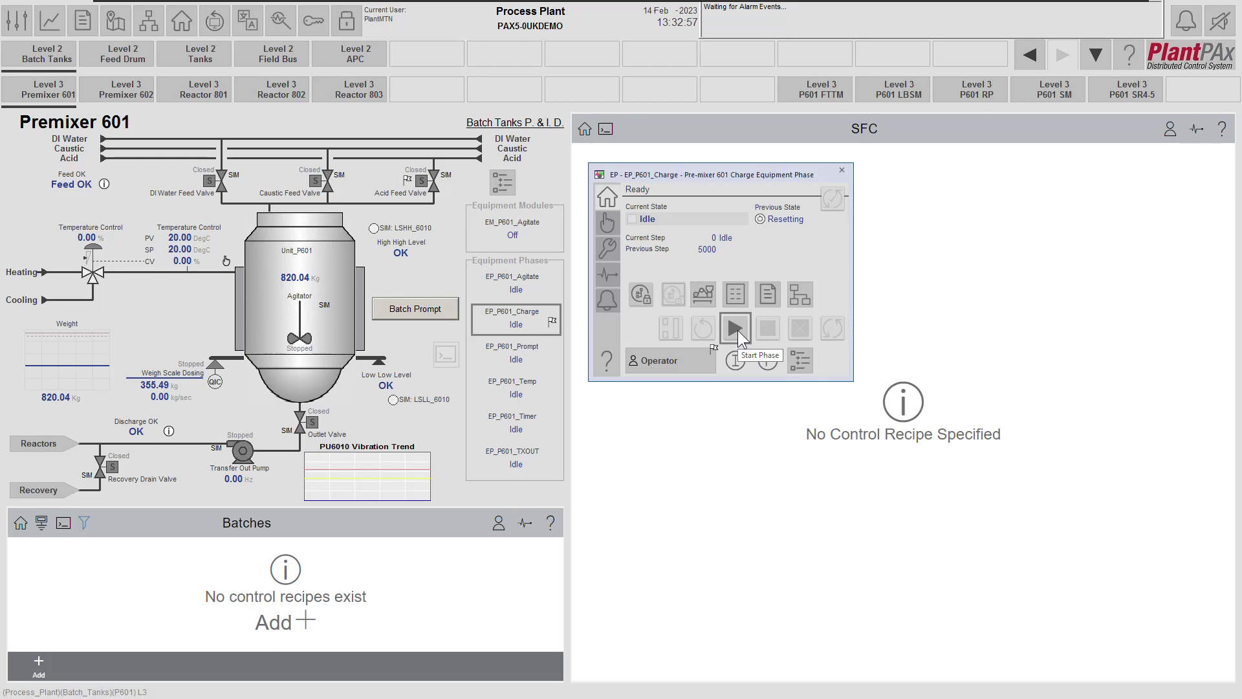
pyautogui.click(805, 295)
# - Move the State Detail diagram below the EP_P601_Charge faceplate
pyautogui.moveTo(980, 308); pyautogui.dragTo(771, 390)
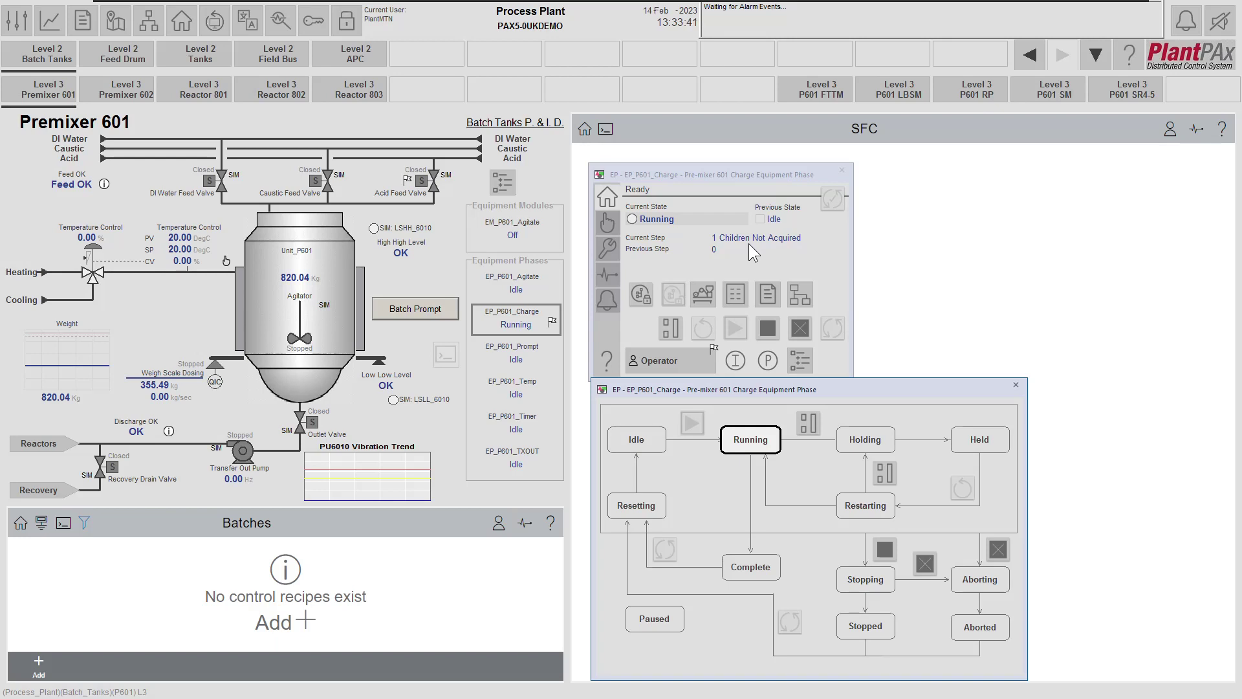
pyautogui.click(739, 174)
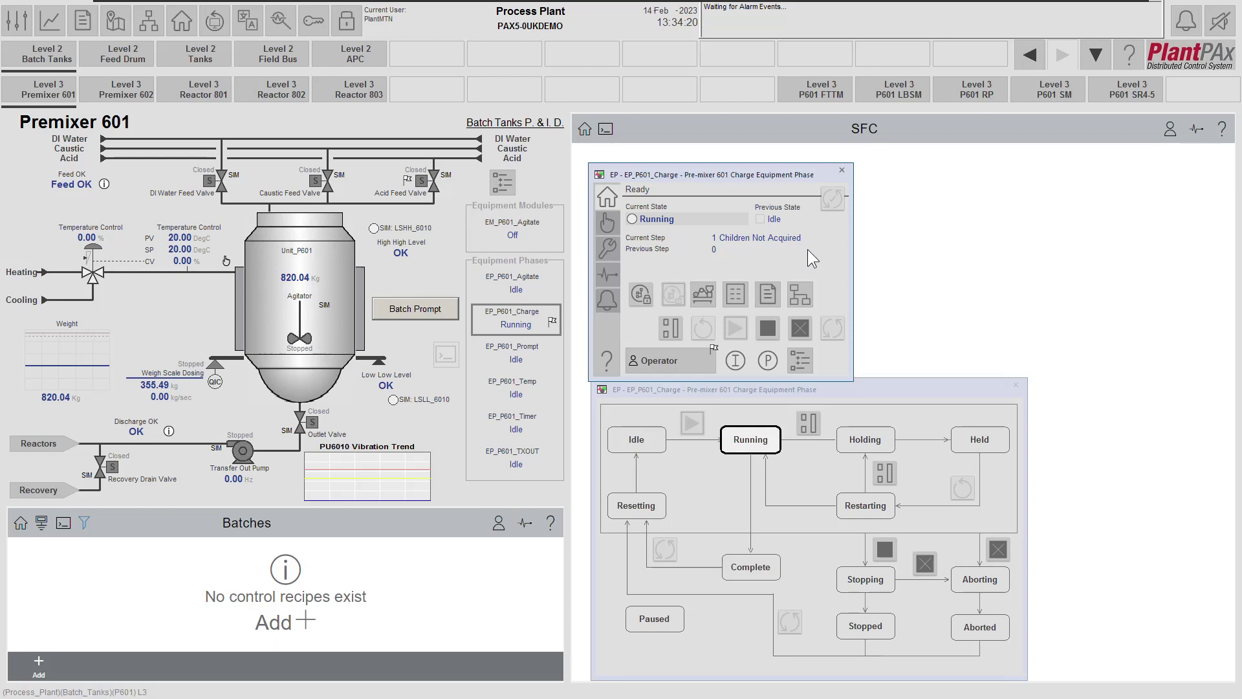
# - Take operator ownership of EP_P601_Charge and show its organization tree view
pyautogui.click(643, 289)
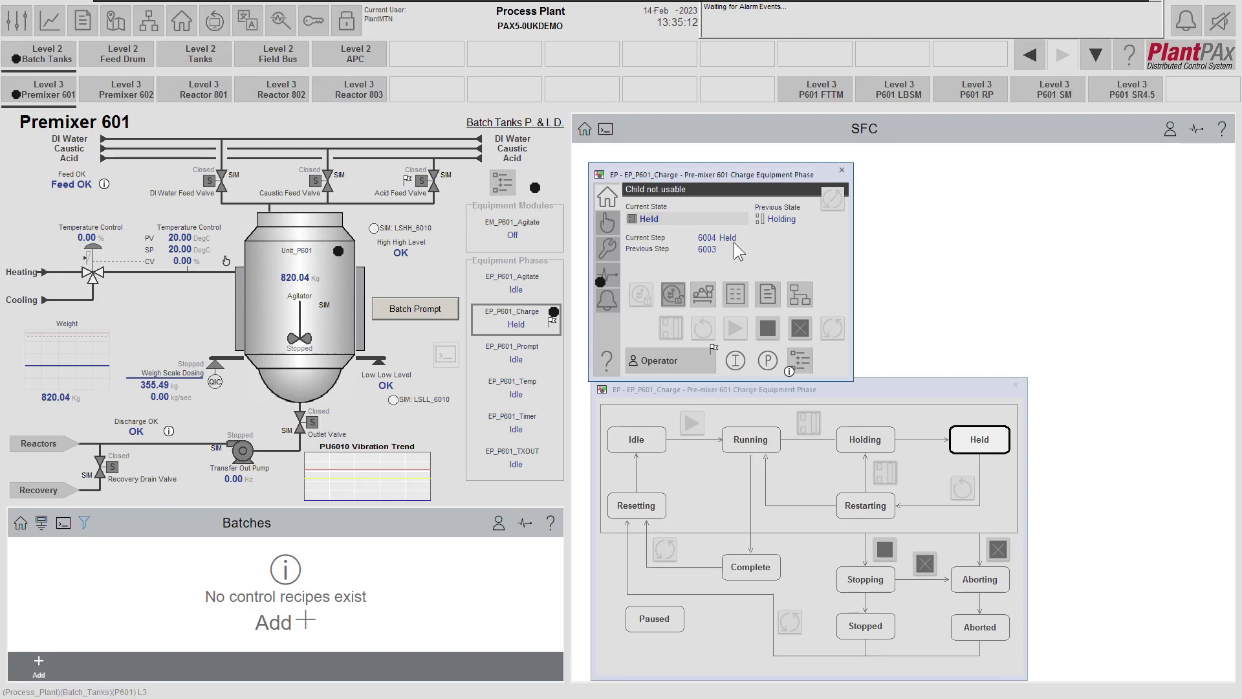
pyautogui.click(801, 364)
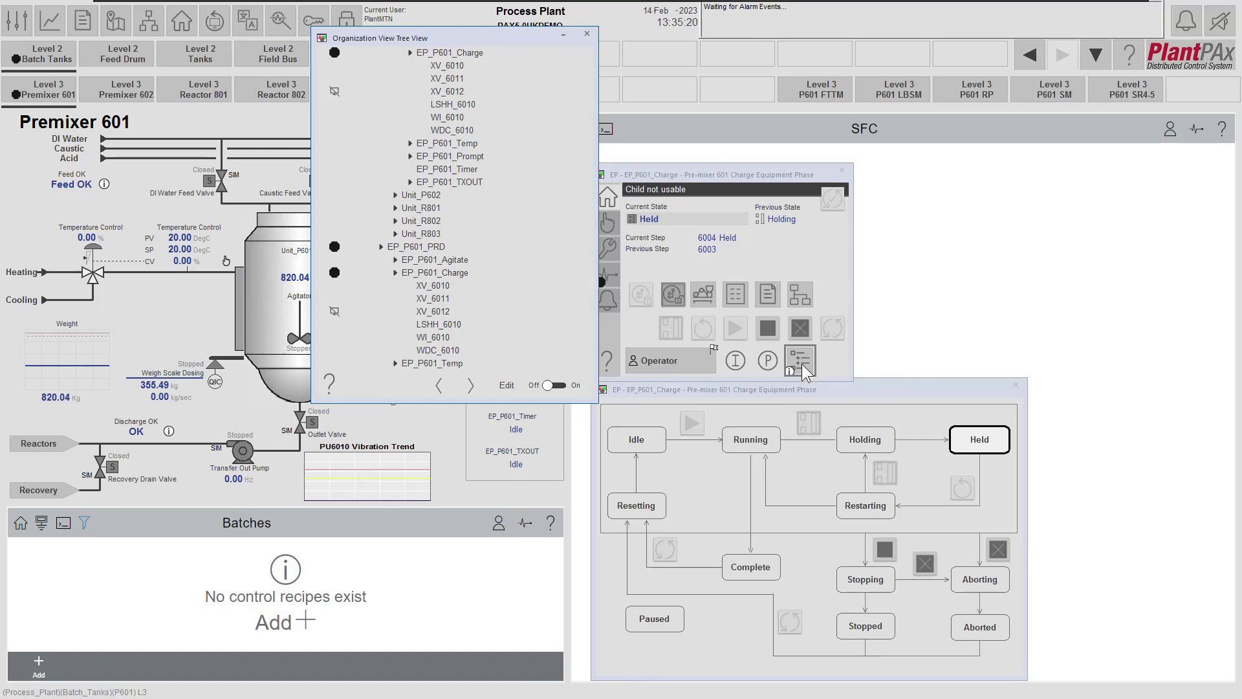
# - Look up 'Object not usable by parent' in the Organization Tree View help PDF, then close it
pyautogui.moveTo(460, 53)
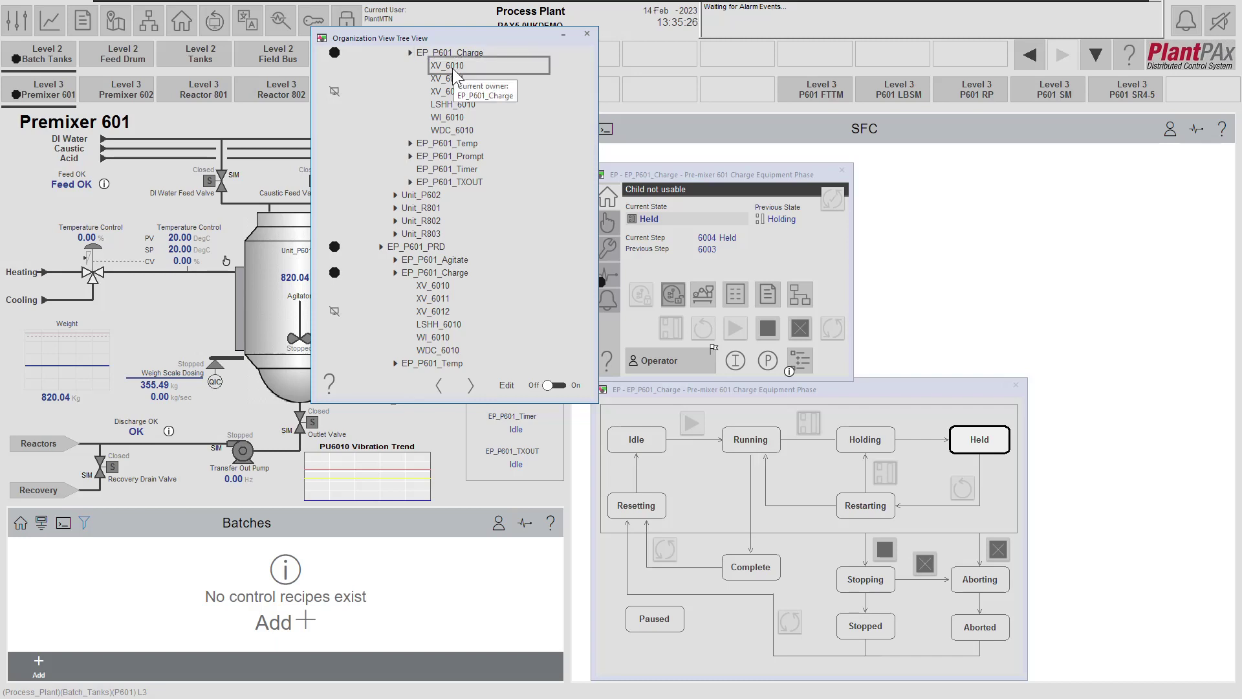
pyautogui.moveTo(455, 98)
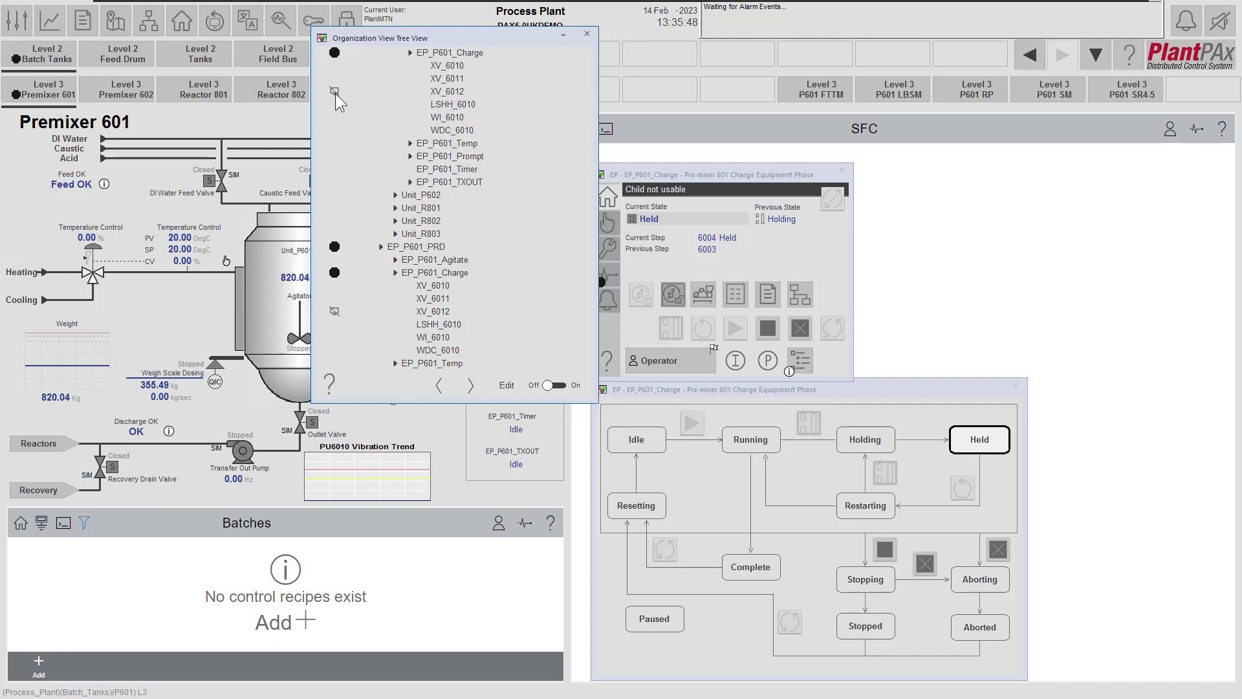
pyautogui.click(330, 383)
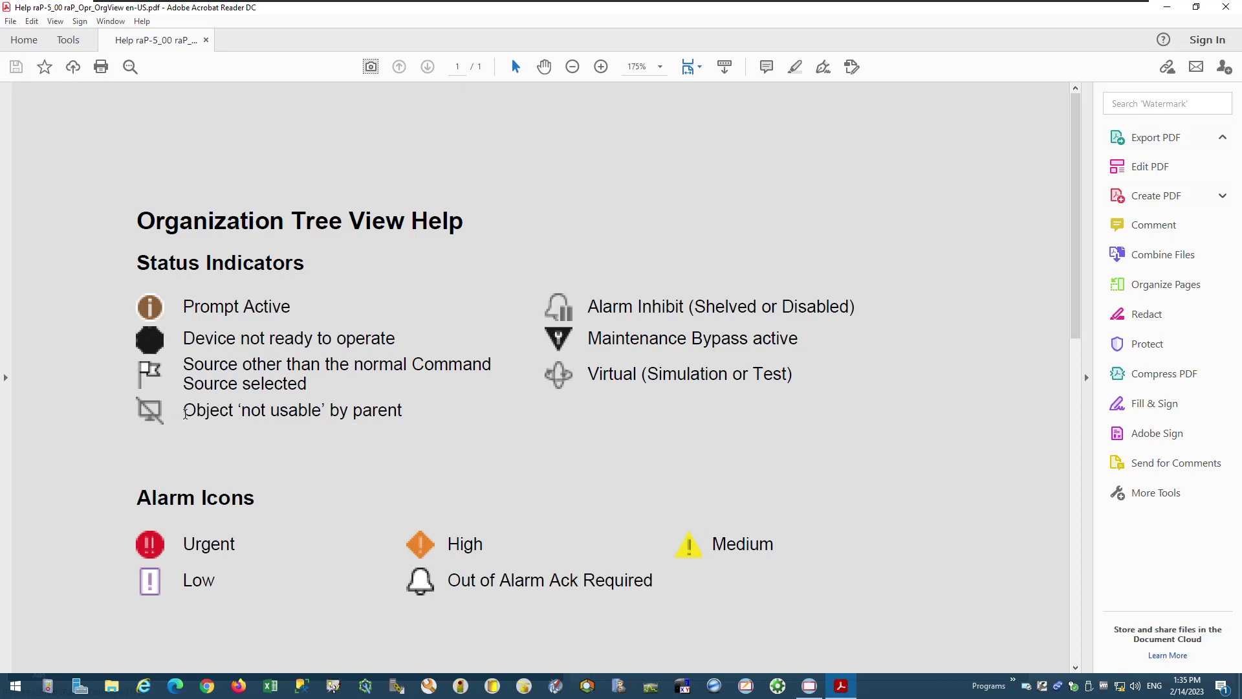
pyautogui.moveTo(183, 410); pyautogui.dragTo(390, 409)
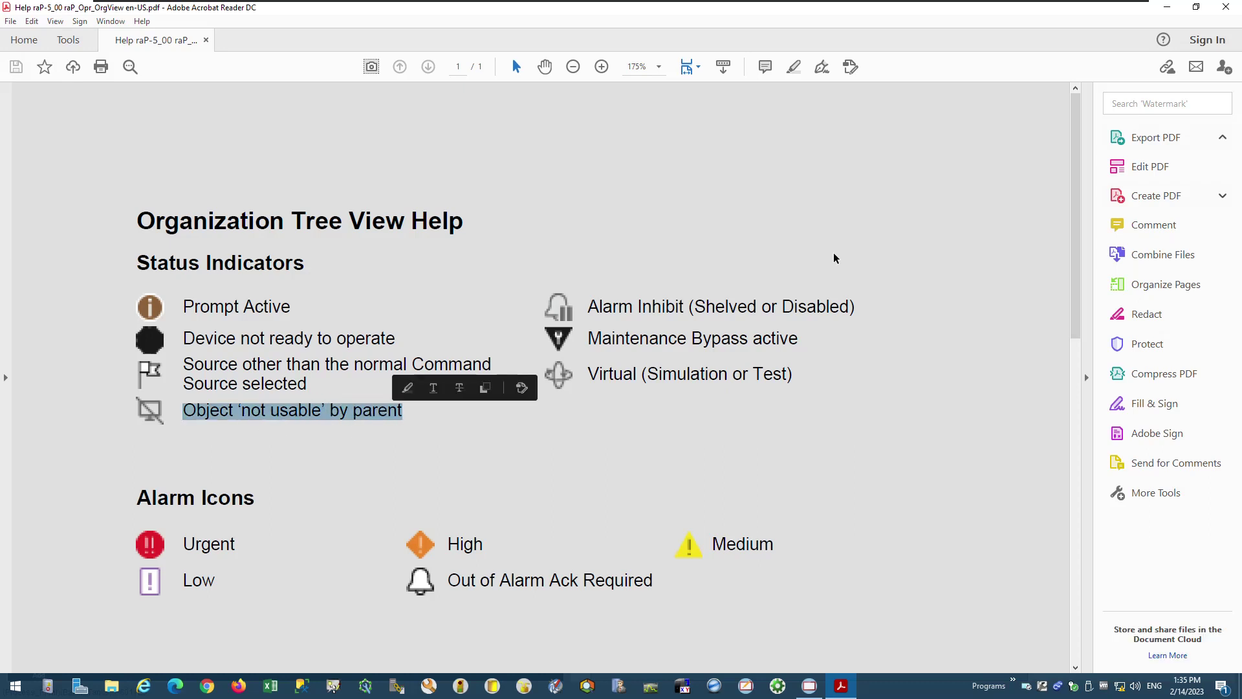
pyautogui.click(1226, 8)
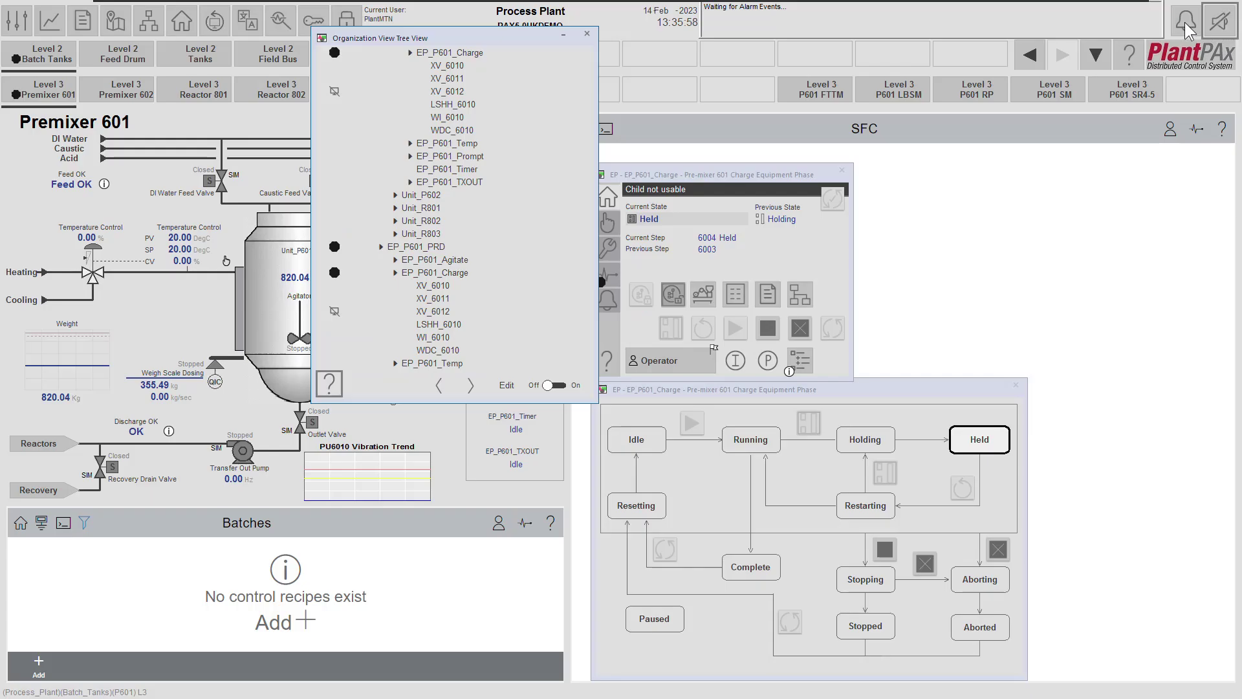
# - Open the XV_6012 acid feed valve faceplate and request a change of its command source
pyautogui.click(440, 92)
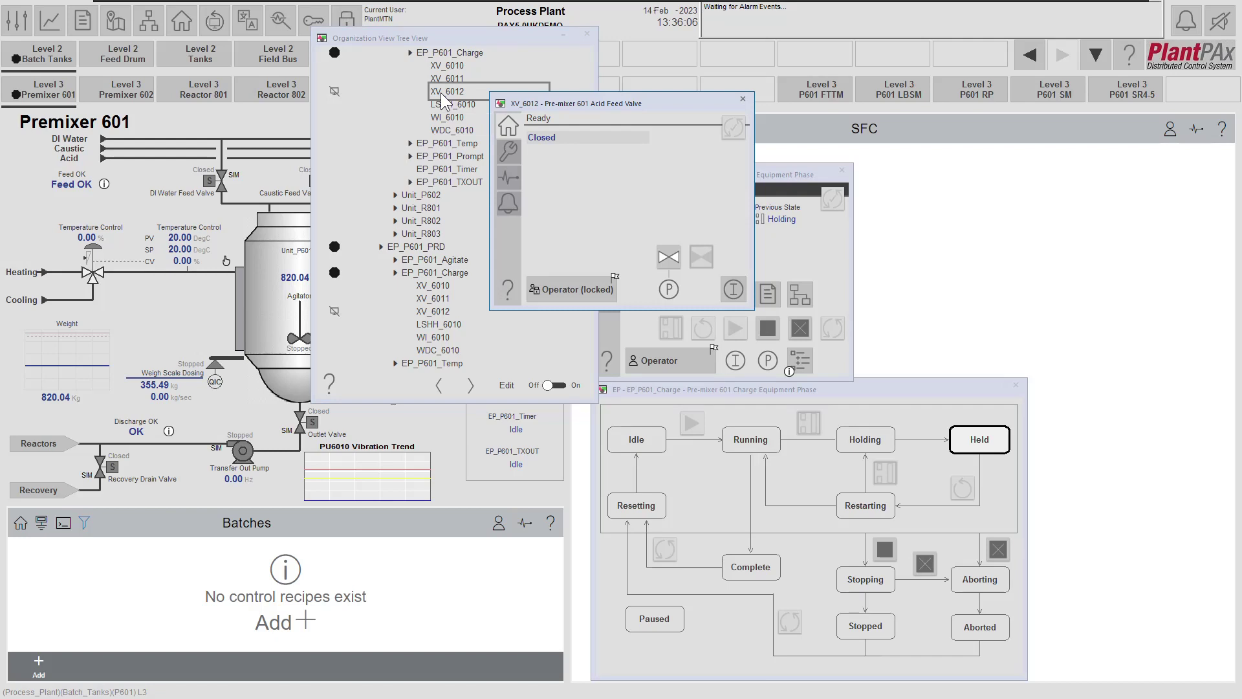
pyautogui.click(574, 292)
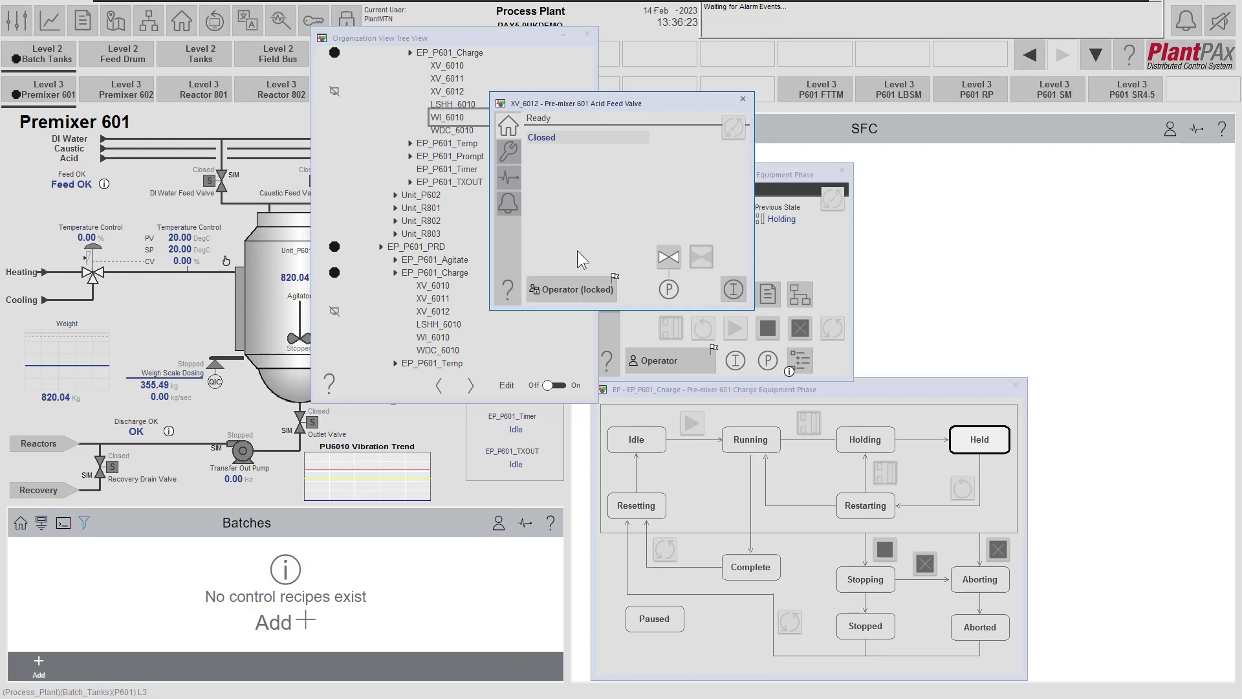
# - Switch acid feed valve XV_6012's command source from Operator to Program, then close the popup
pyautogui.click(575, 290)
pyautogui.moveTo(603, 299); pyautogui.dragTo(584, 328)
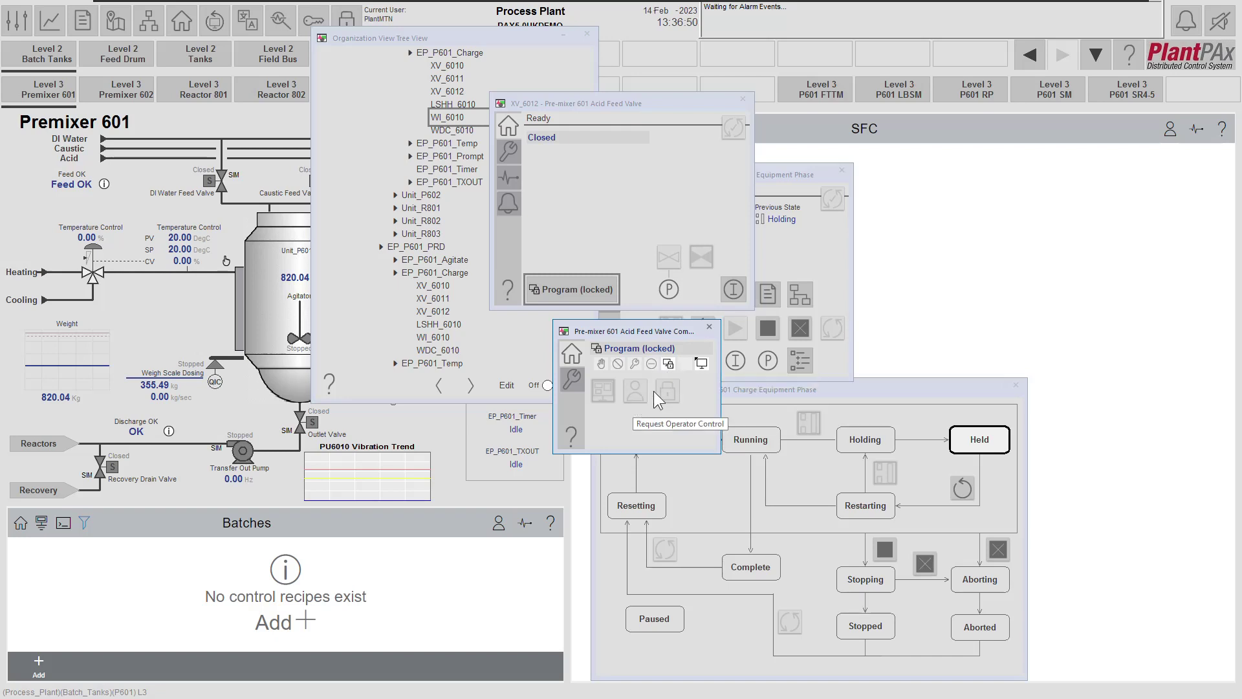
pyautogui.click(709, 327)
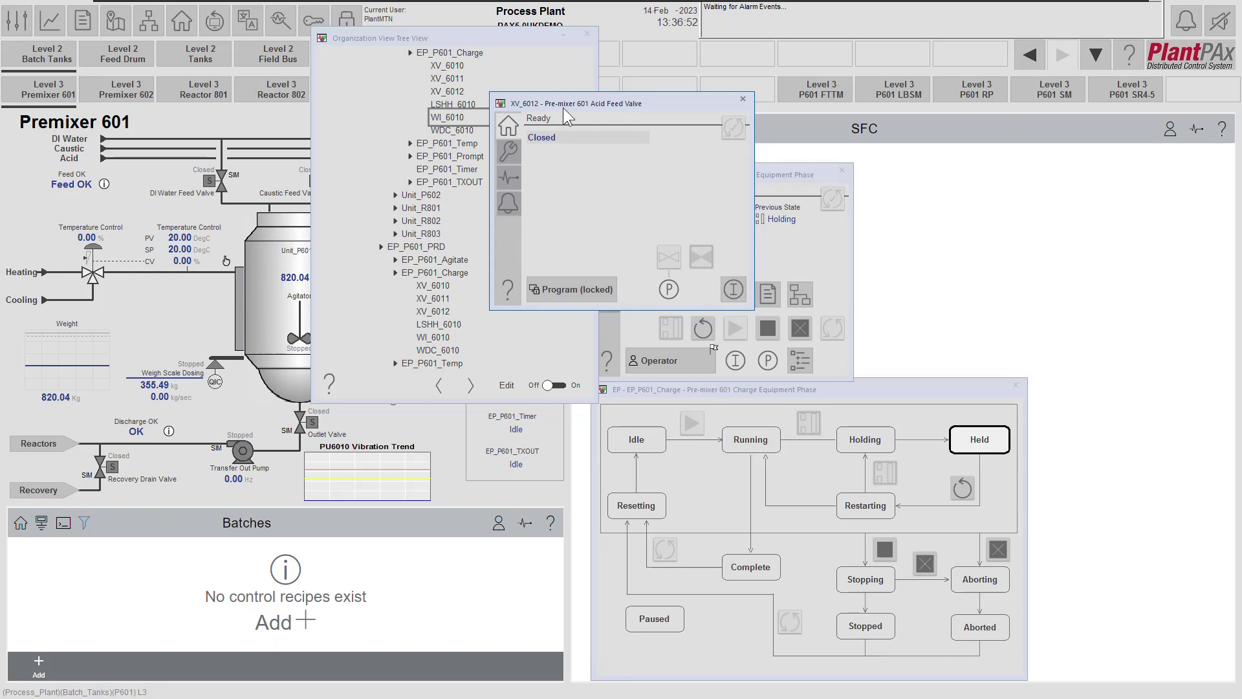
# - Close the XV_6012 faceplate and the Organization View Tree View window
pyautogui.click(743, 99)
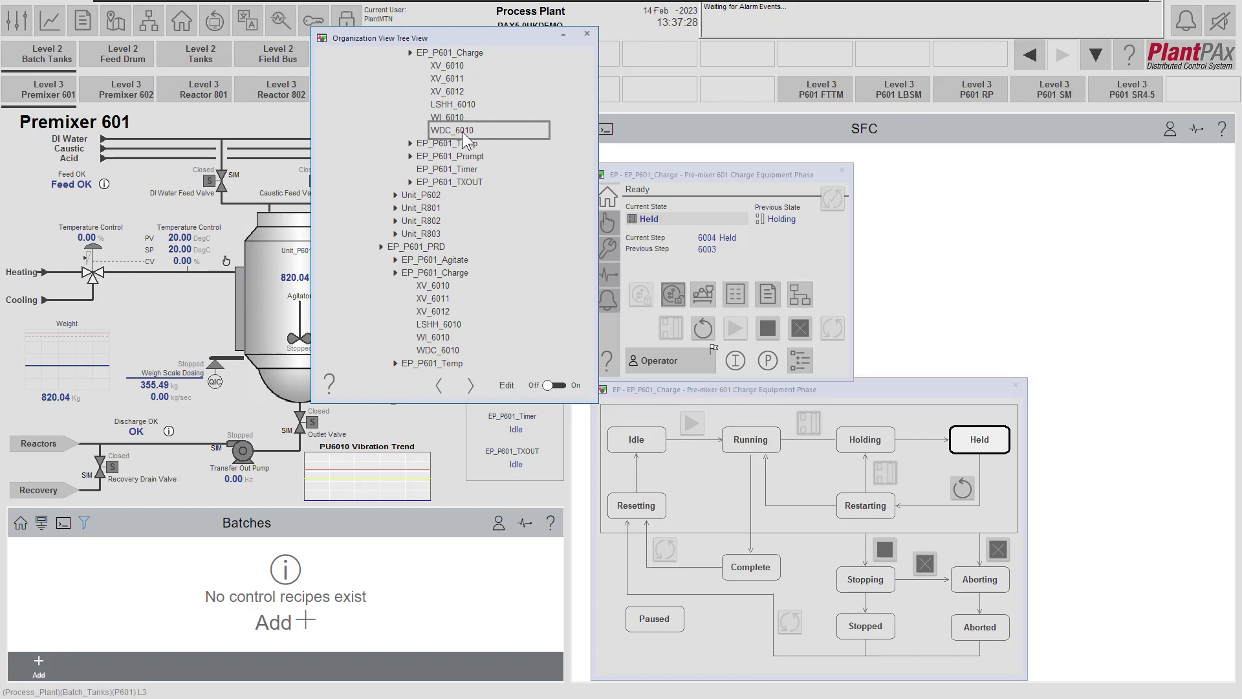
pyautogui.click(587, 35)
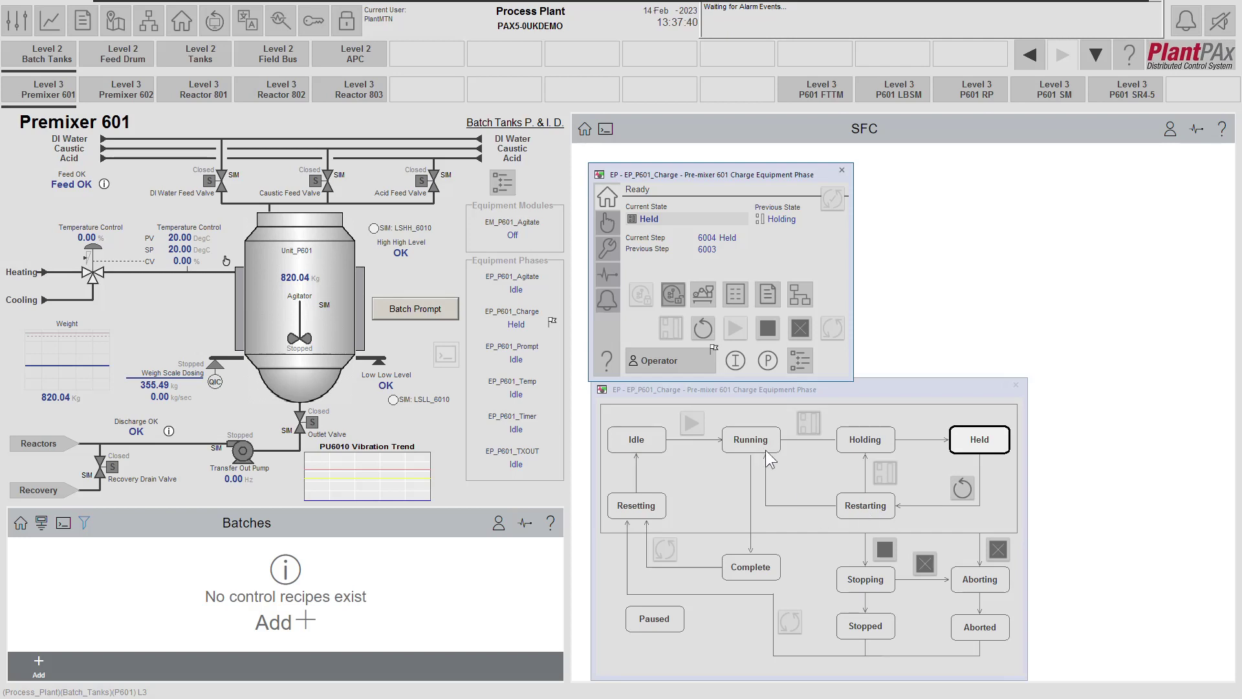
# - Restart the held EP_P601_Charge phase to Complete, then open the WDC_6010 dosing faceplate
pyautogui.click(963, 491)
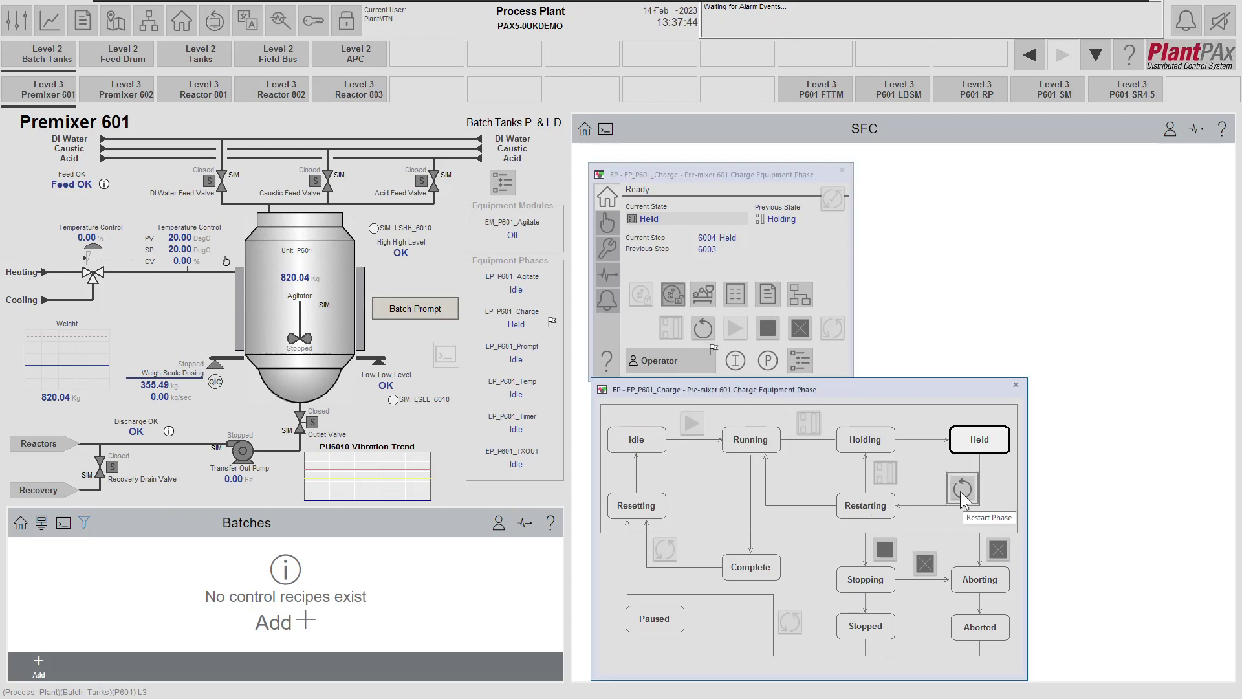
pyautogui.click(960, 491)
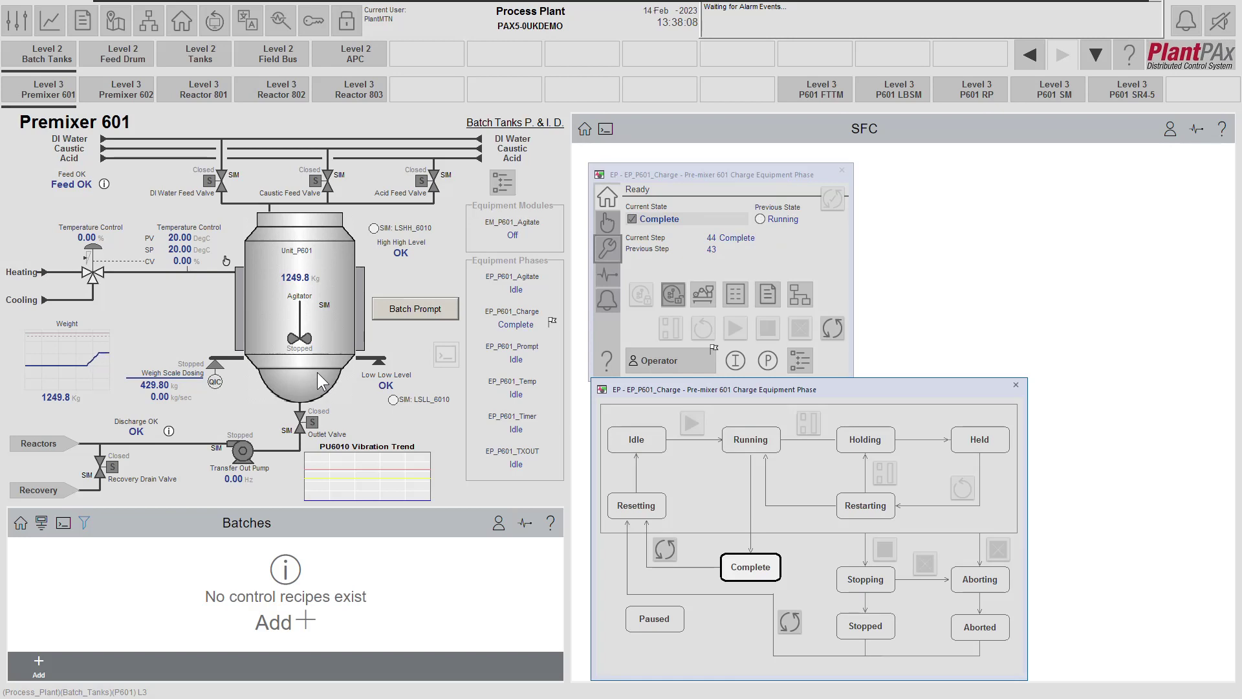
pyautogui.click(195, 373)
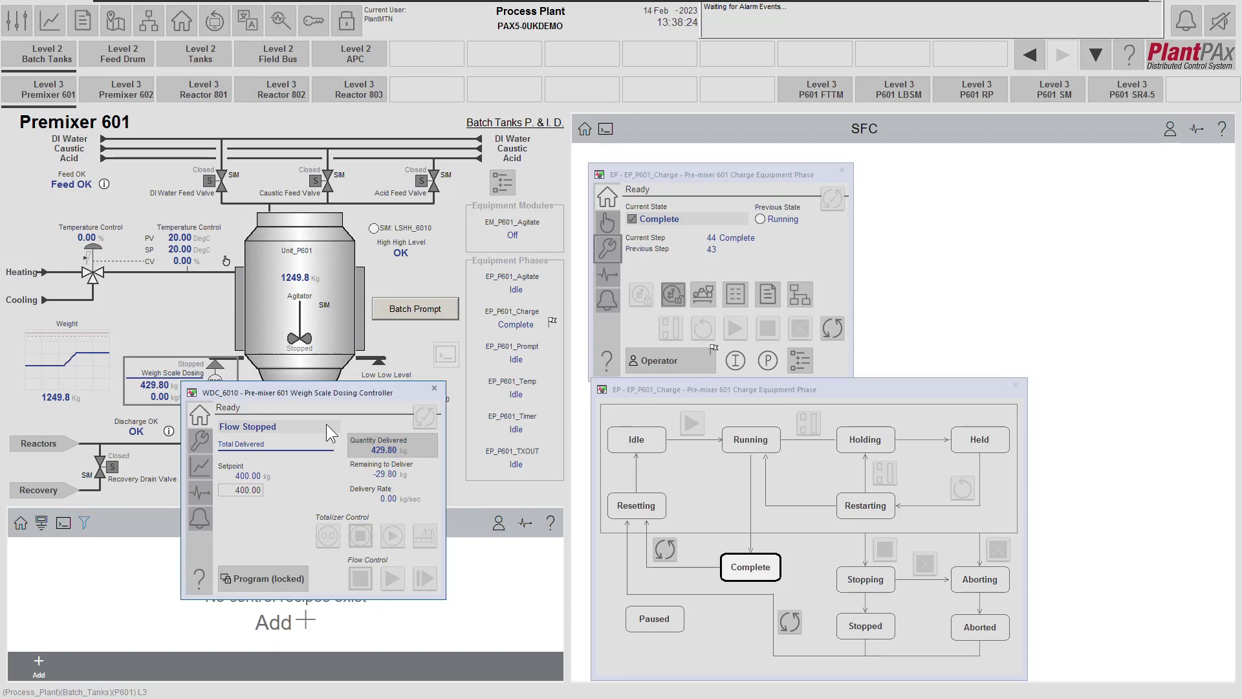
# - Move the WDC_6010 faceplate aside to read 429.80 kg delivered, then close it
pyautogui.moveTo(331, 395); pyautogui.dragTo(402, 393)
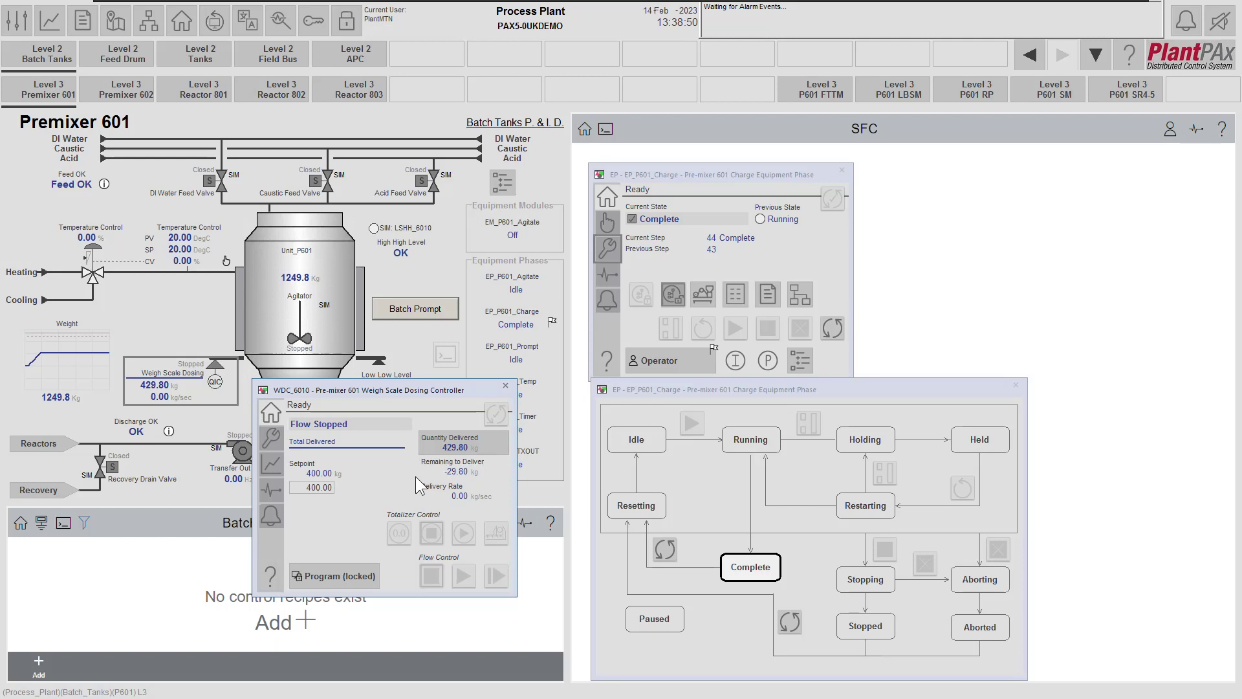
pyautogui.click(505, 387)
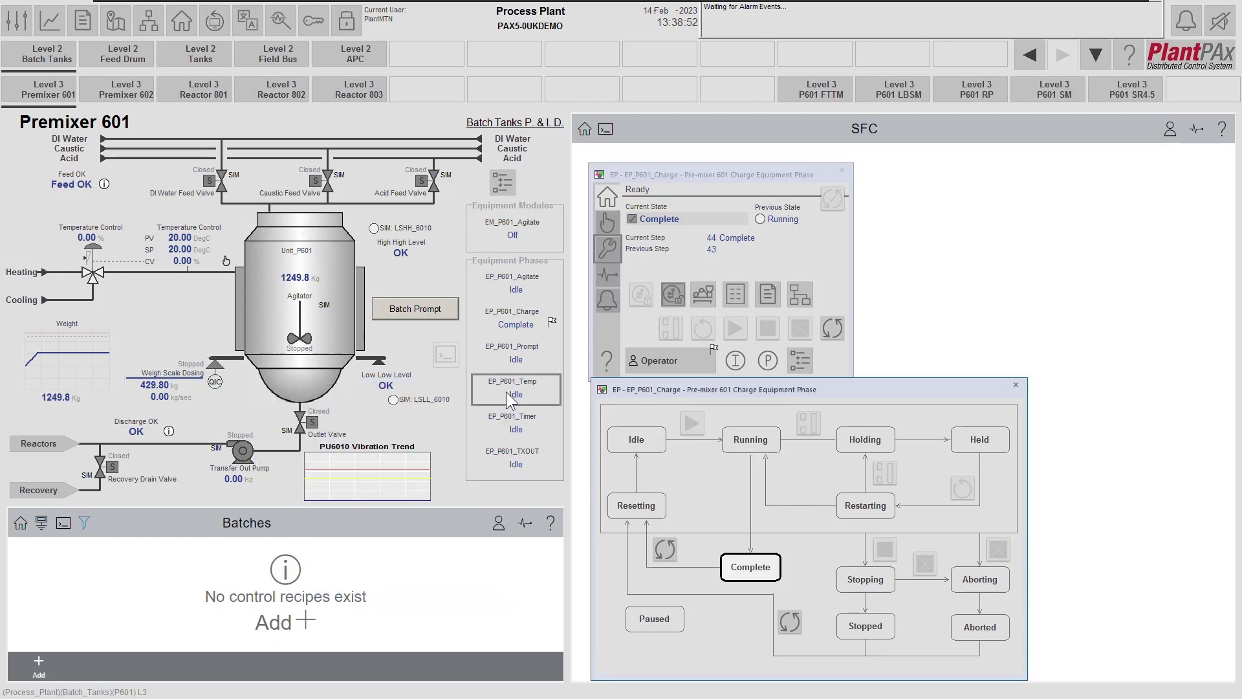
pyautogui.click(702, 169)
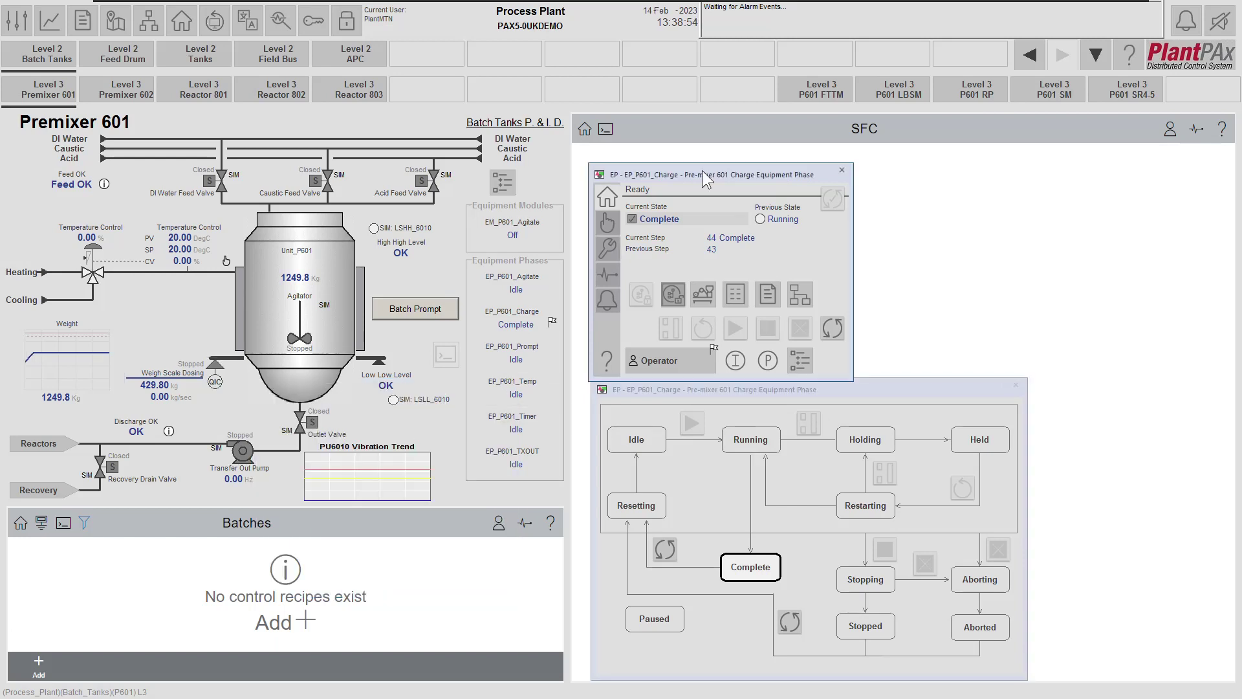
pyautogui.click(773, 295)
pyautogui.moveTo(765, 302); pyautogui.dragTo(712, 330)
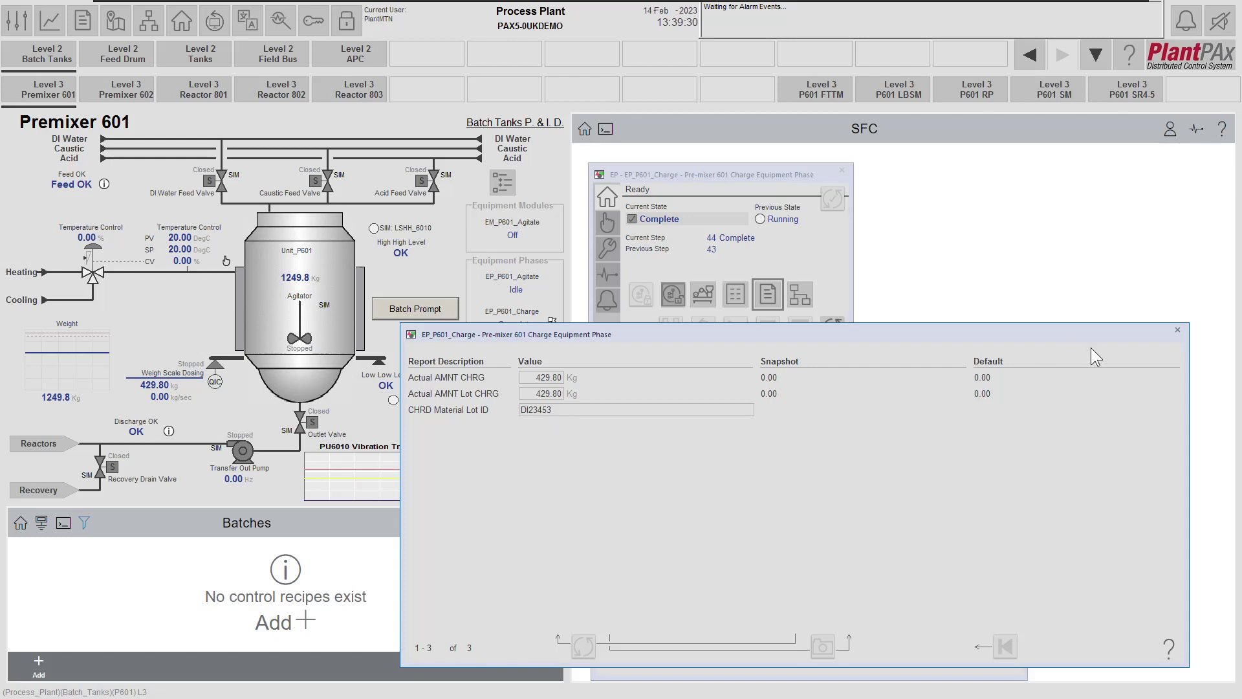
pyautogui.click(1177, 330)
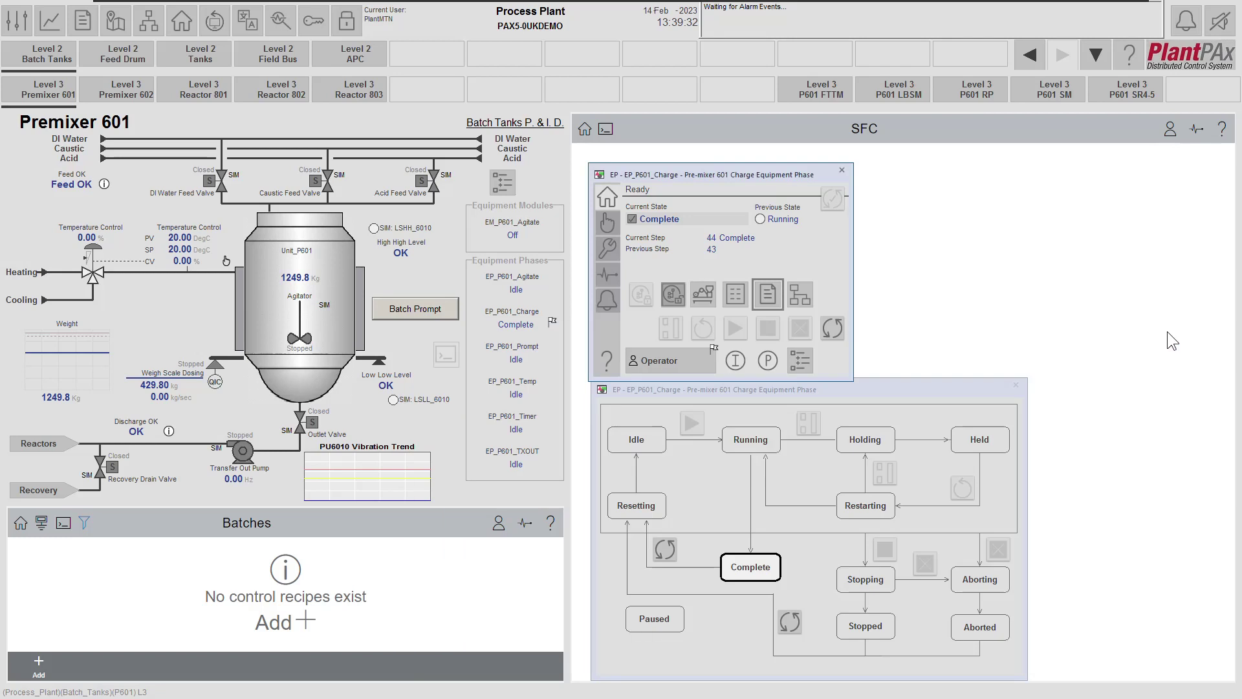
pyautogui.click(800, 360)
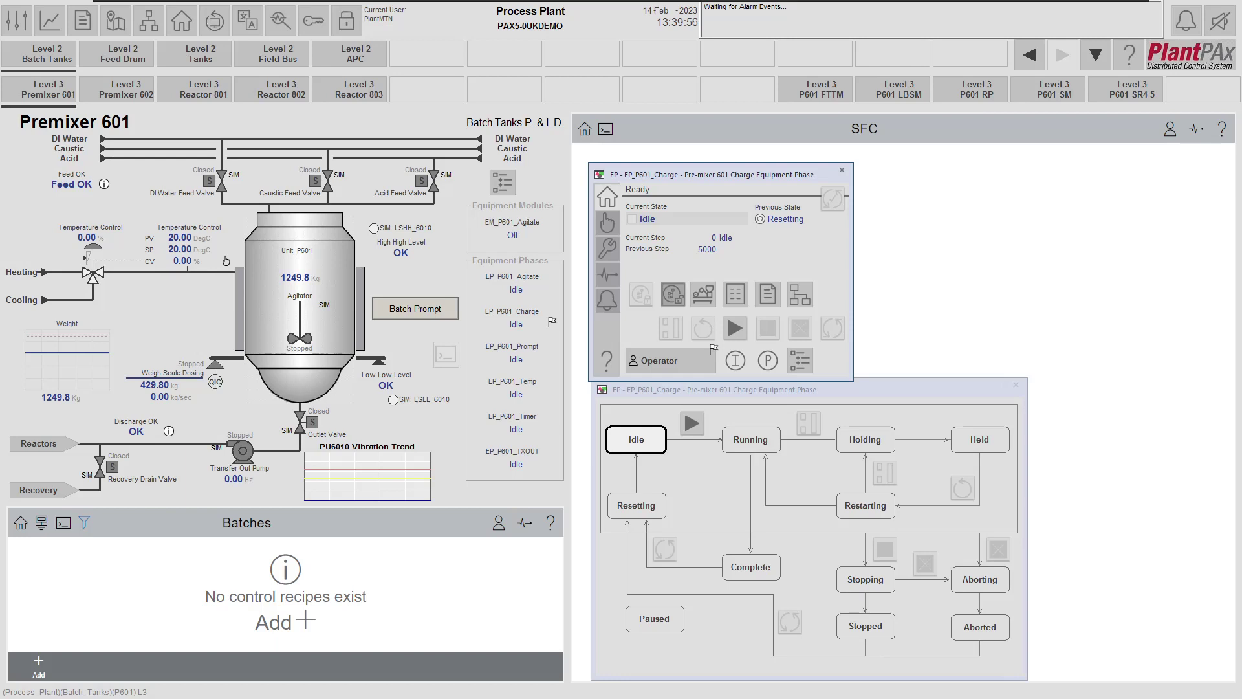
# - Switch to the Emulate3D 2022 plant model window with Alt+Tab
pyautogui.hotkey('alt', 'Tab')
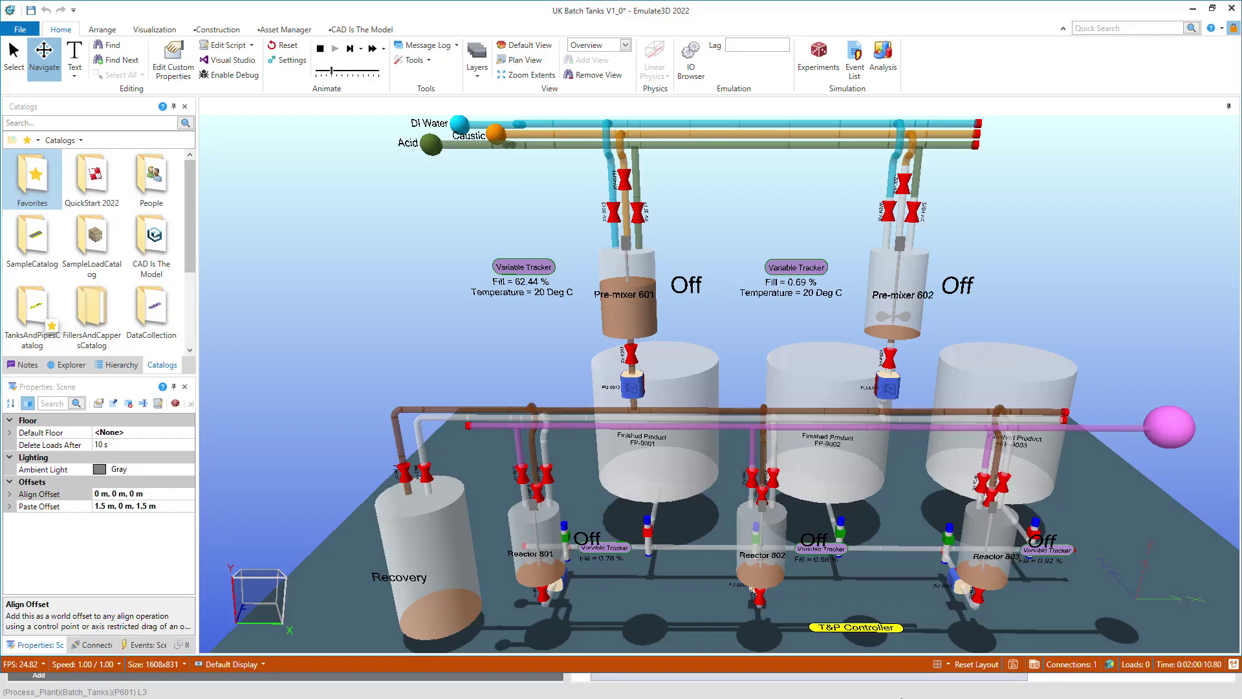
# - Centre the 3D view on Pre-mixer 601 and select caustic feed valve XV-6011 above it
pyautogui.click(633, 264)
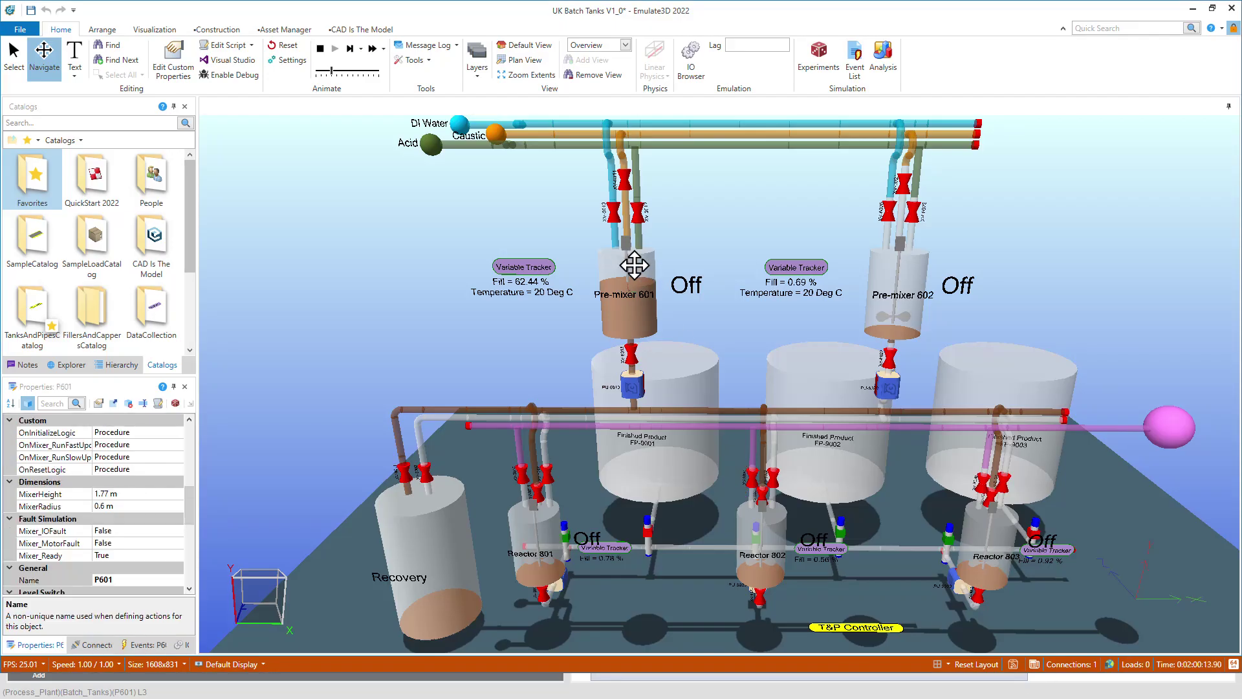
pyautogui.scroll(5, 633, 264)
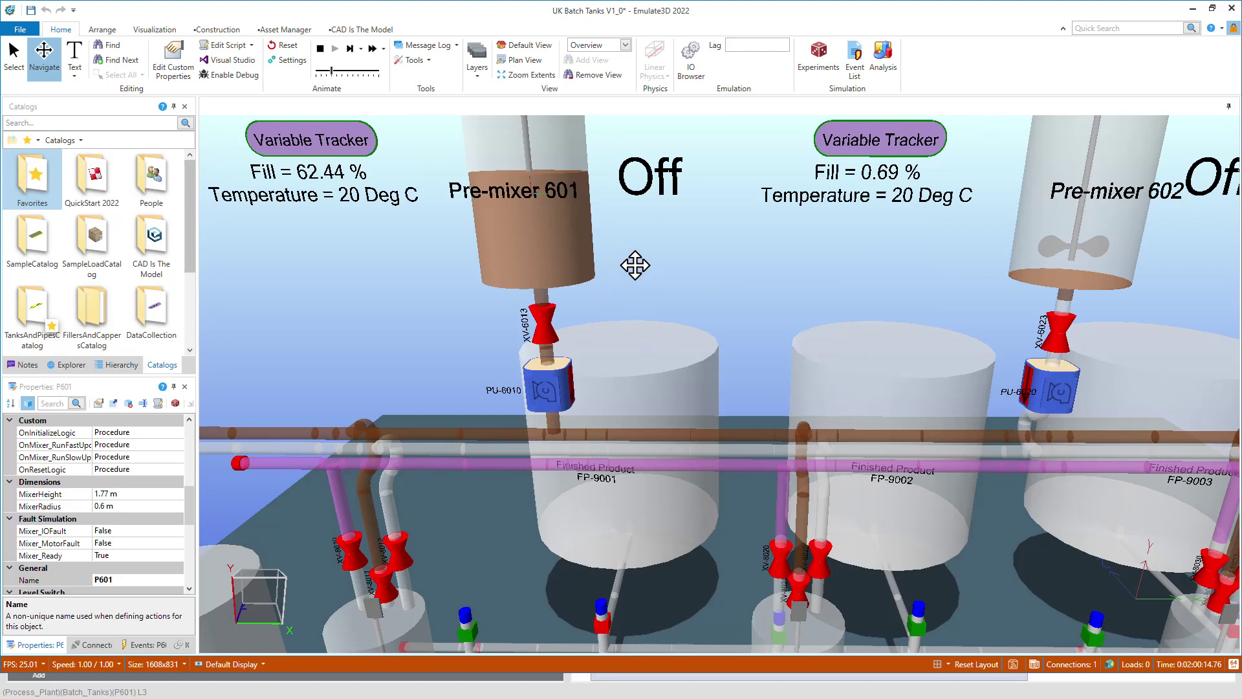
pyautogui.doubleClick(539, 173)
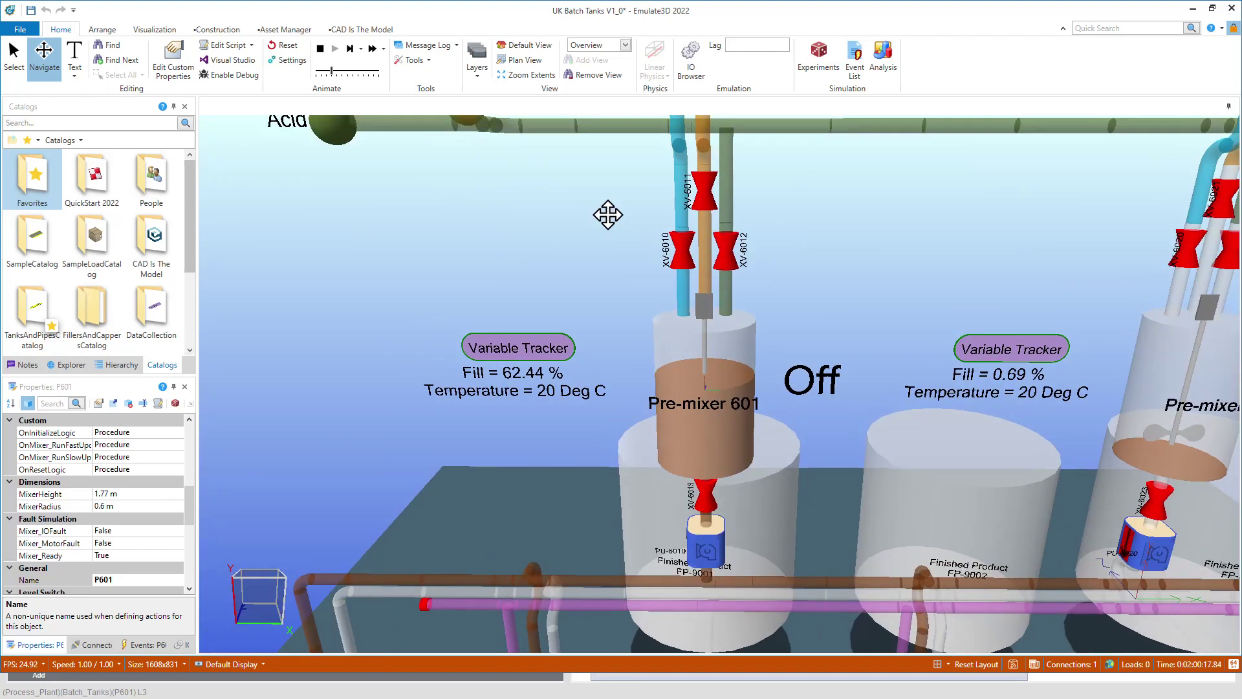
pyautogui.click(705, 195)
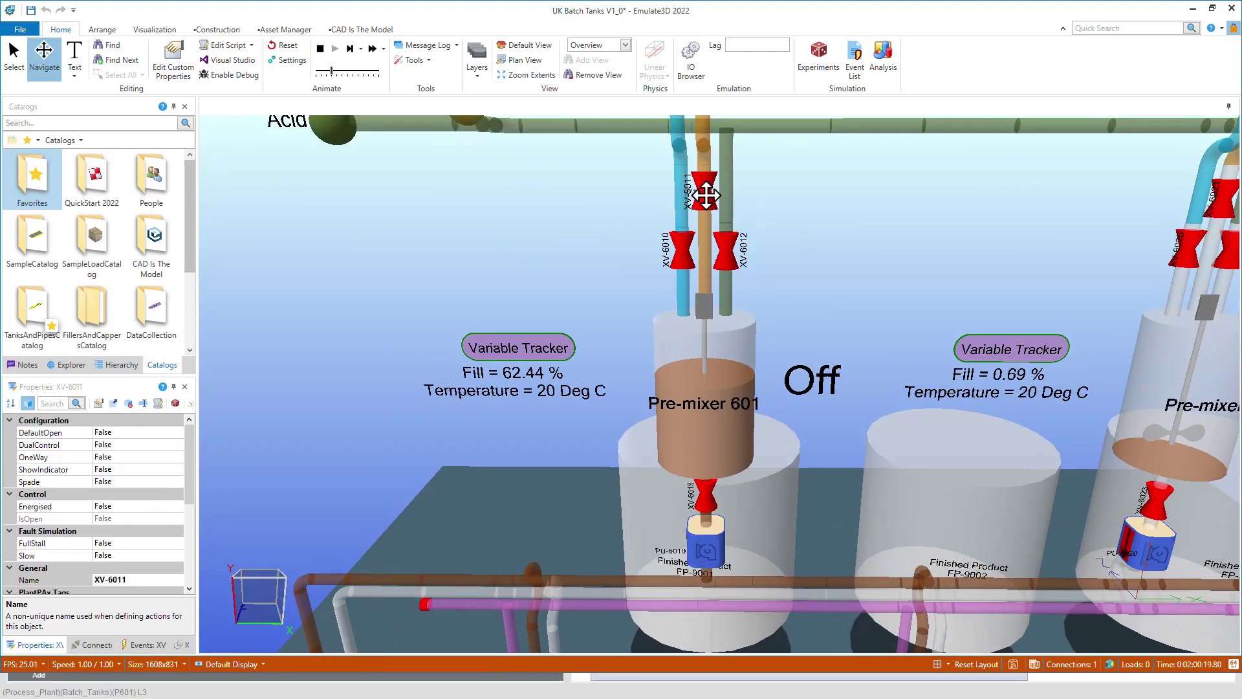
# - Set XV-6011's FullStall fault property to True, then return to the Premixer 601 HMI
pyautogui.click(125, 506)
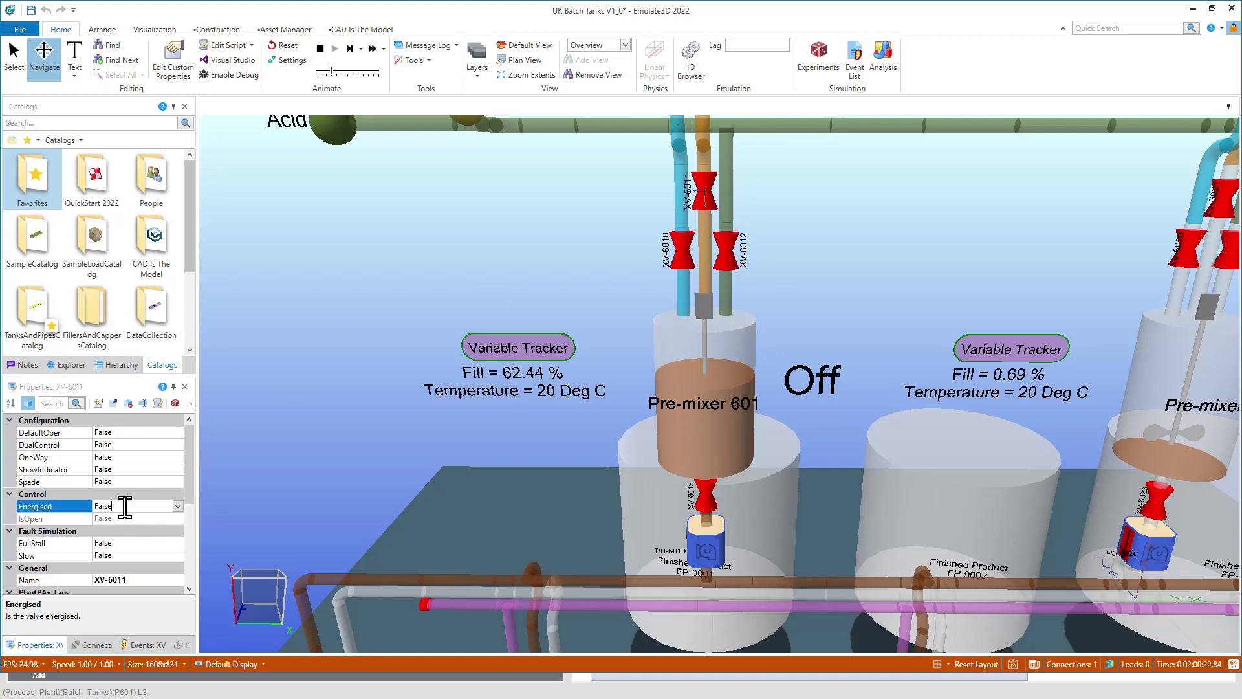
pyautogui.click(119, 543)
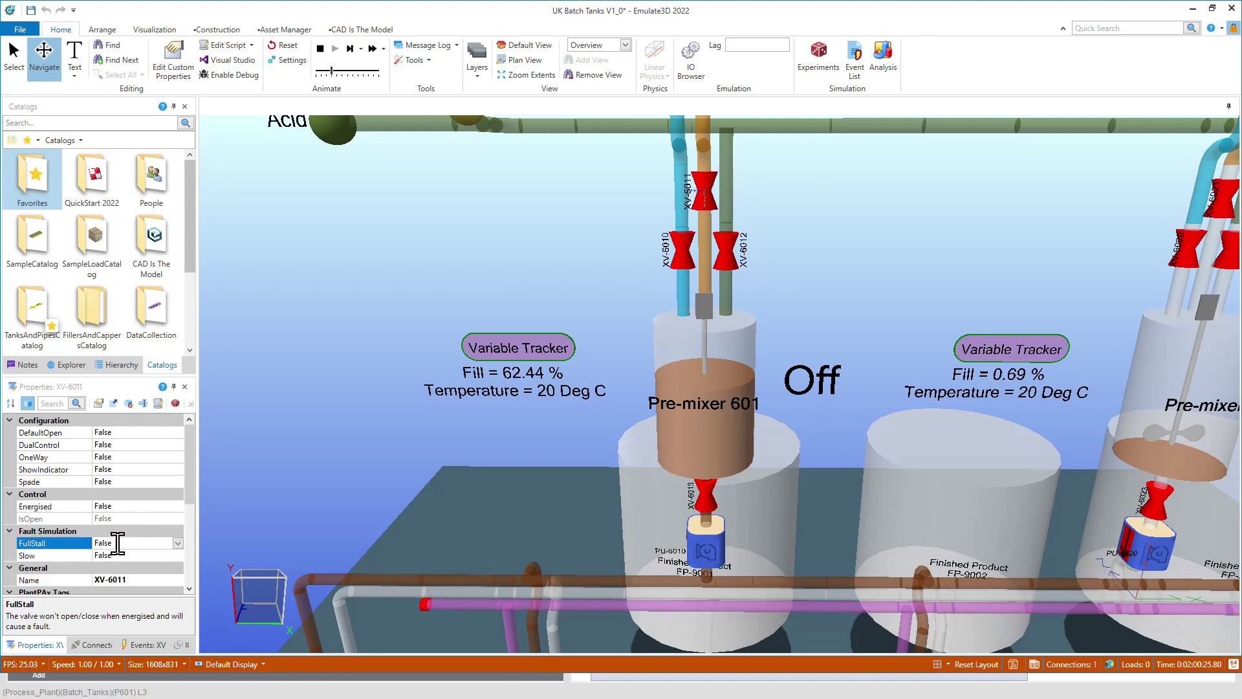
pyautogui.click(177, 543)
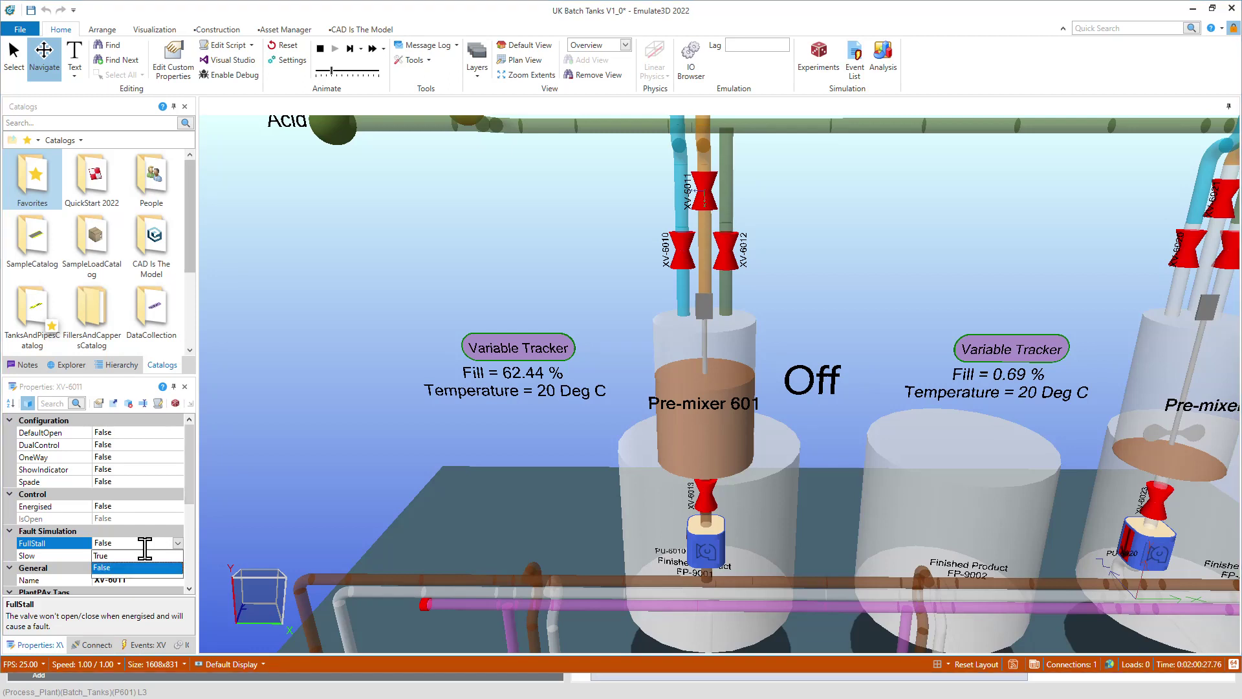
pyautogui.click(102, 555)
pyautogui.click(81, 556)
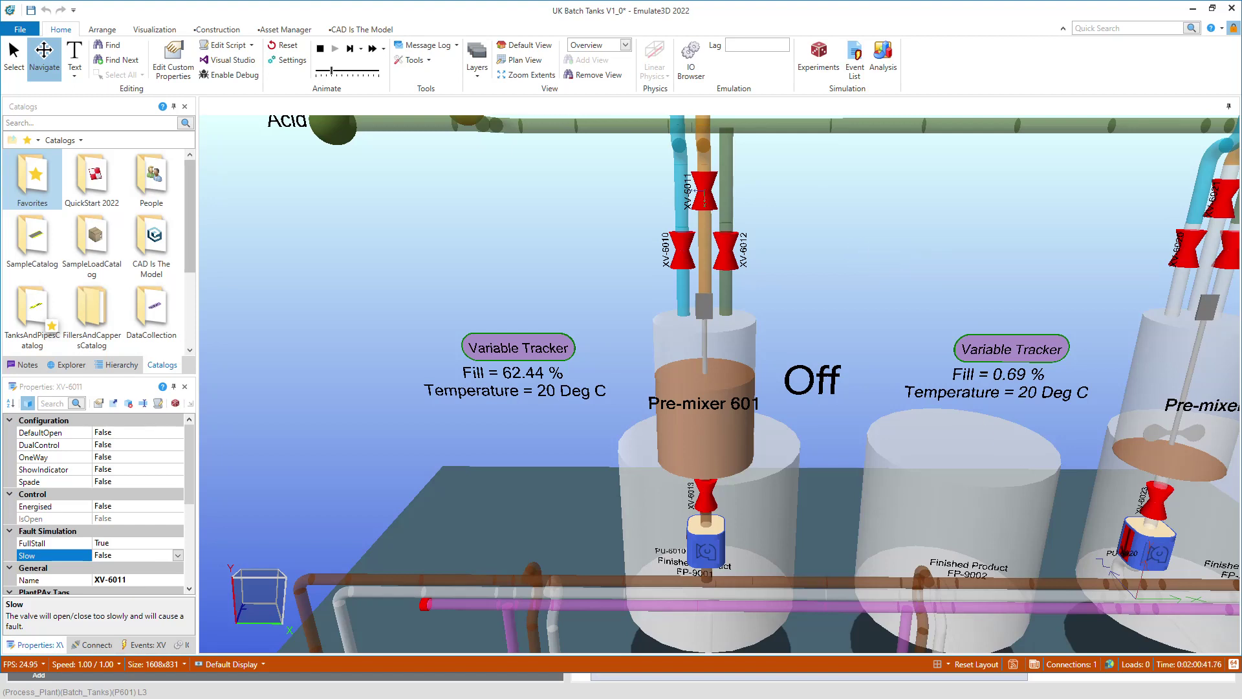
pyautogui.hotkey('alt', 'Tab')
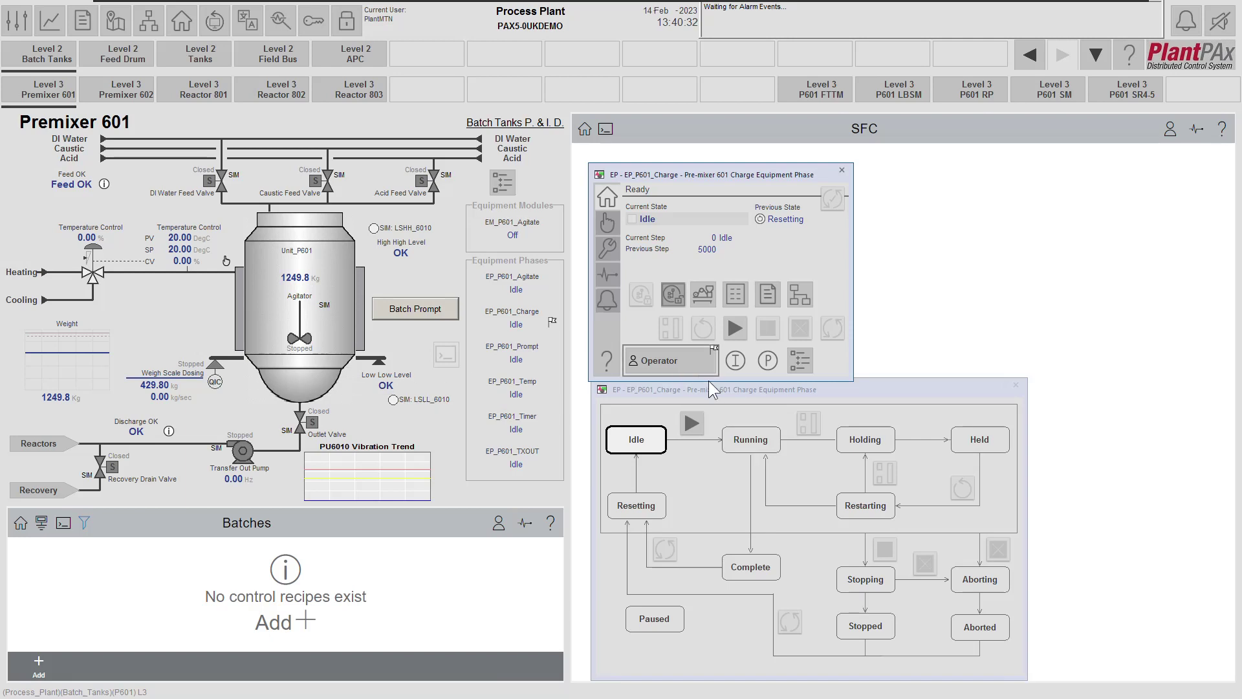
# - Set Material to Charge to Caustic and Amount to Charge to 250, capturing both to snapshot
pyautogui.click(736, 293)
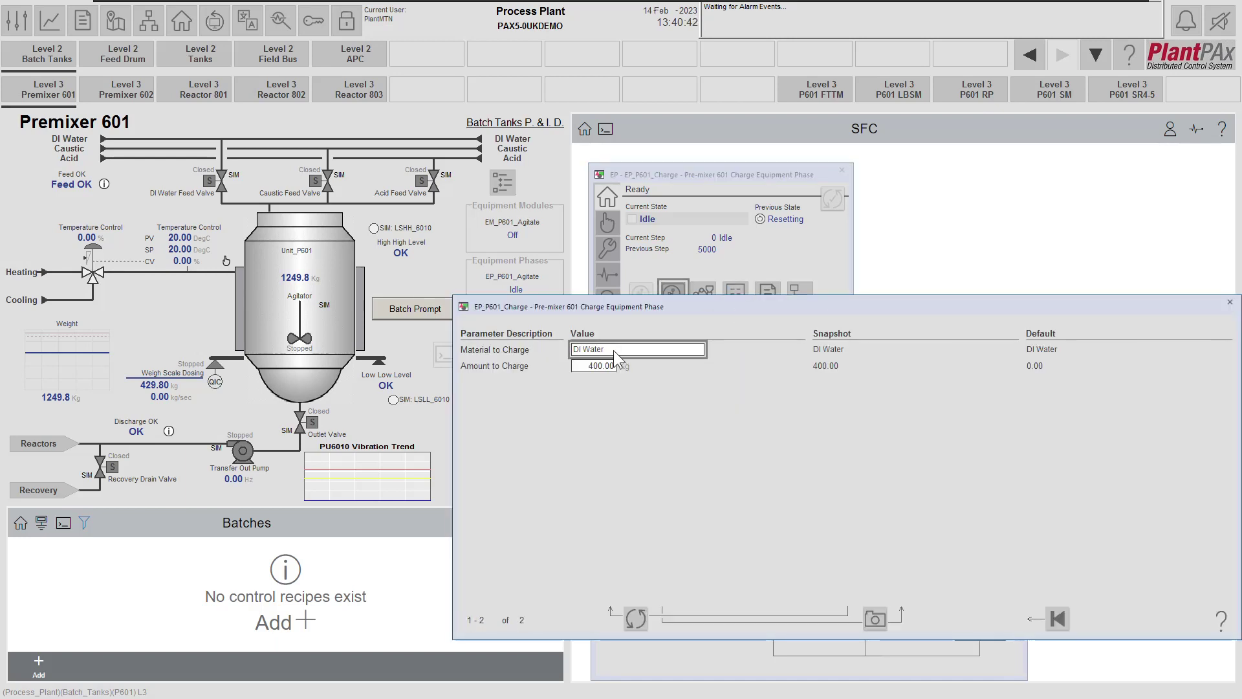
pyautogui.click(613, 350)
pyautogui.click(648, 413)
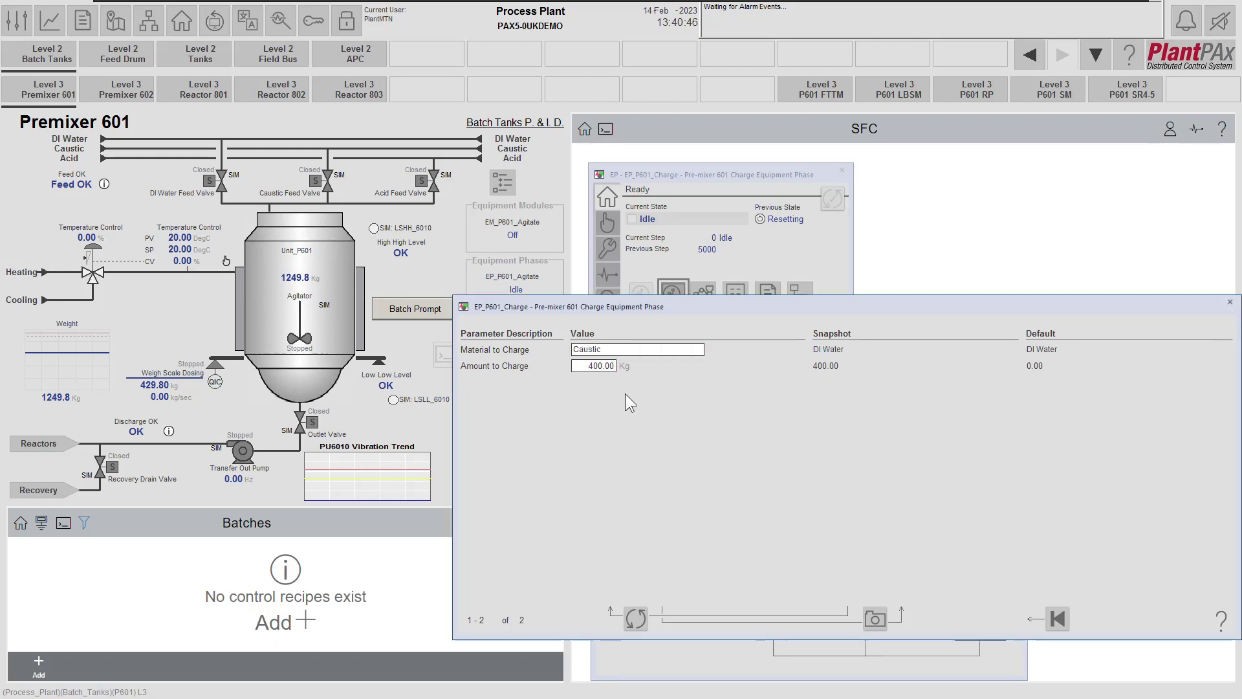
pyautogui.click(601, 366)
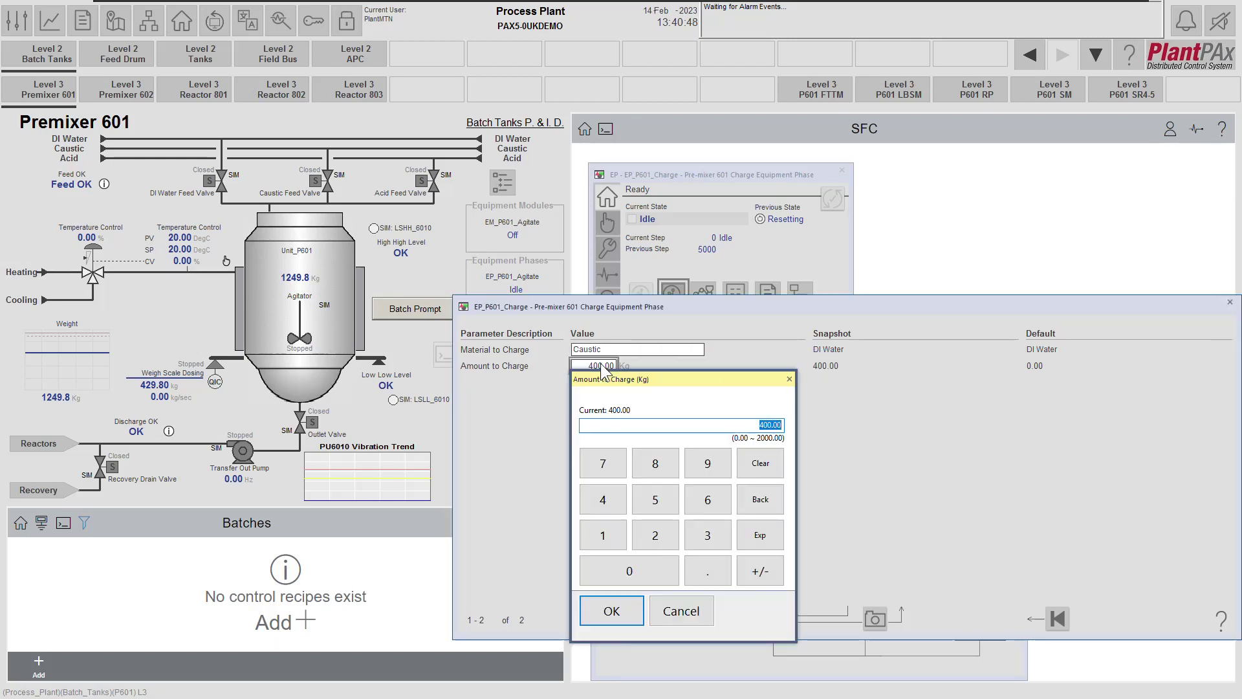
pyautogui.write('250')
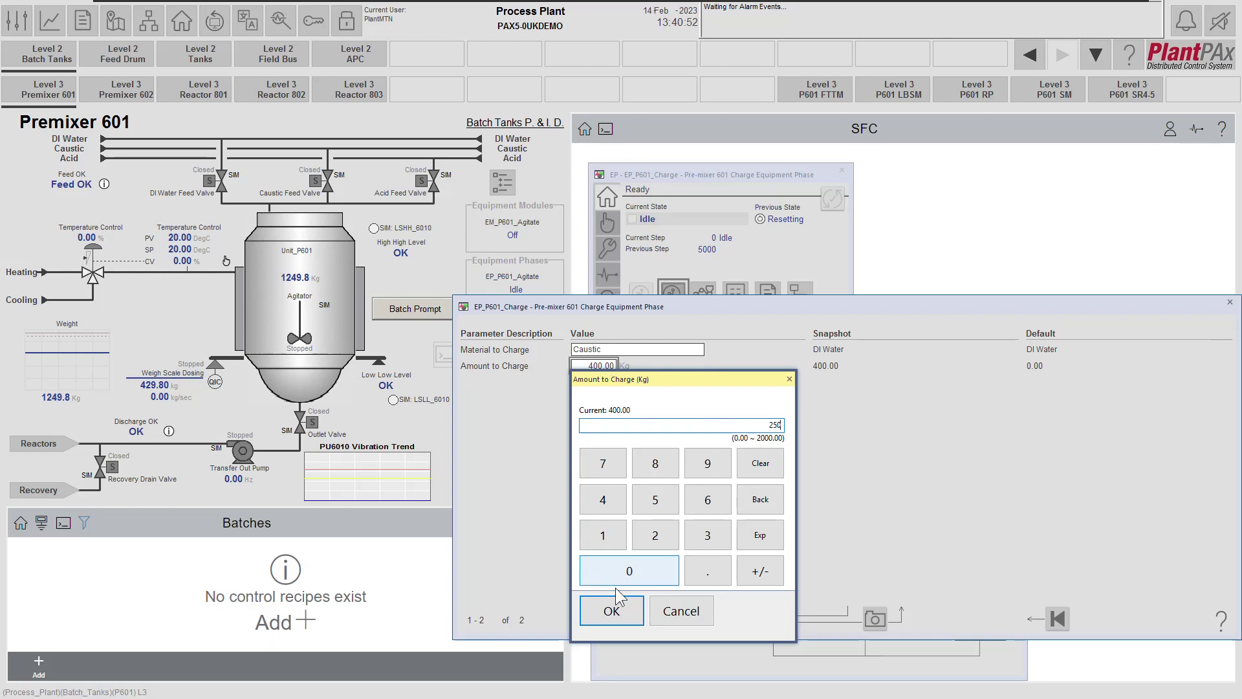
pyautogui.click(612, 611)
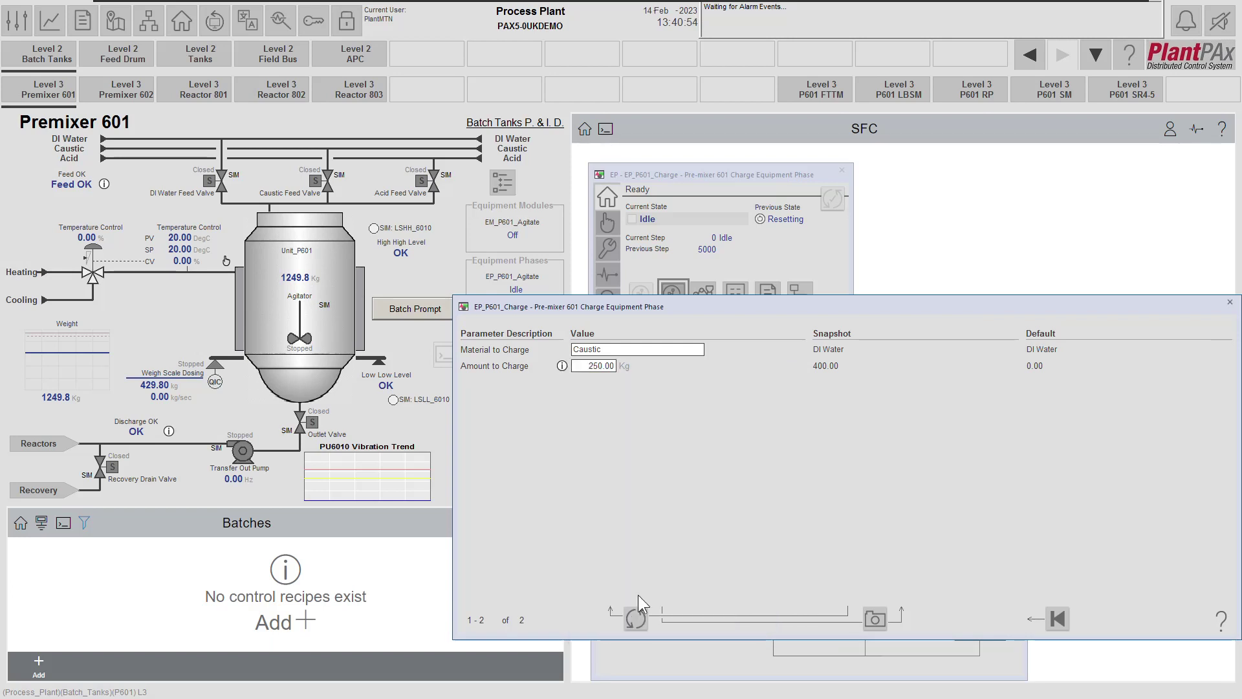
pyautogui.click(874, 618)
# - Close the parameter display and start the Premixer 601 charge phase
pyautogui.moveTo(1076, 308); pyautogui.dragTo(1056, 305)
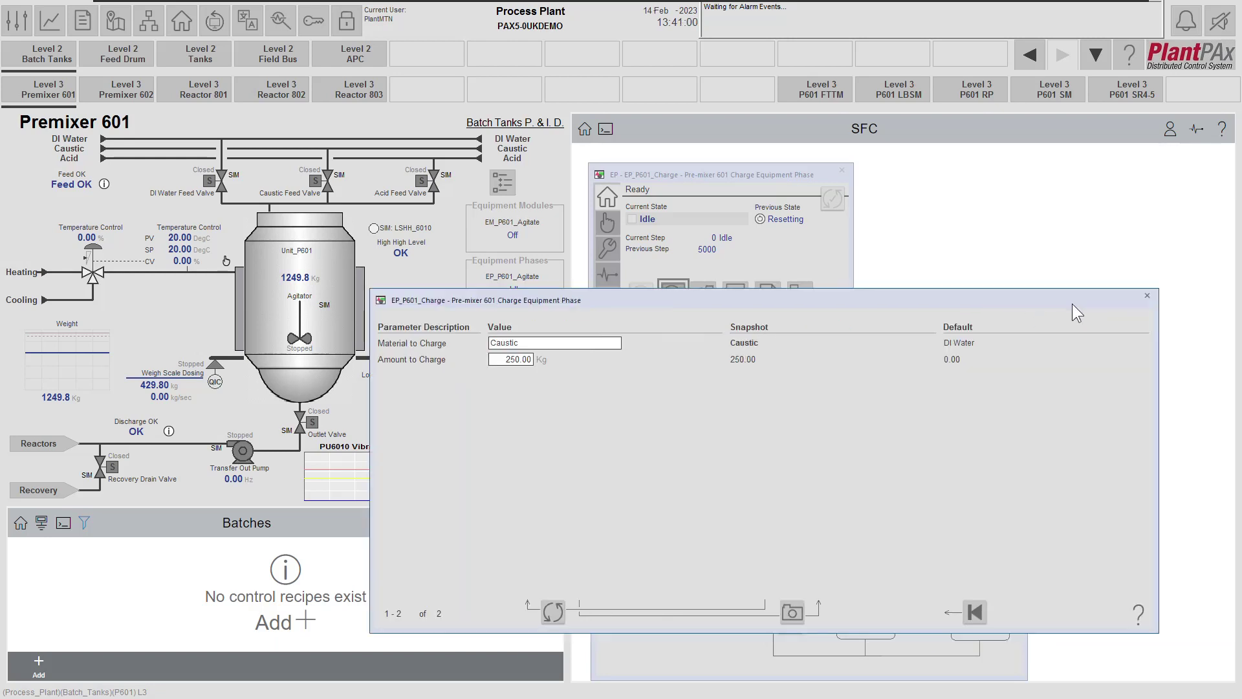
pyautogui.click(1147, 296)
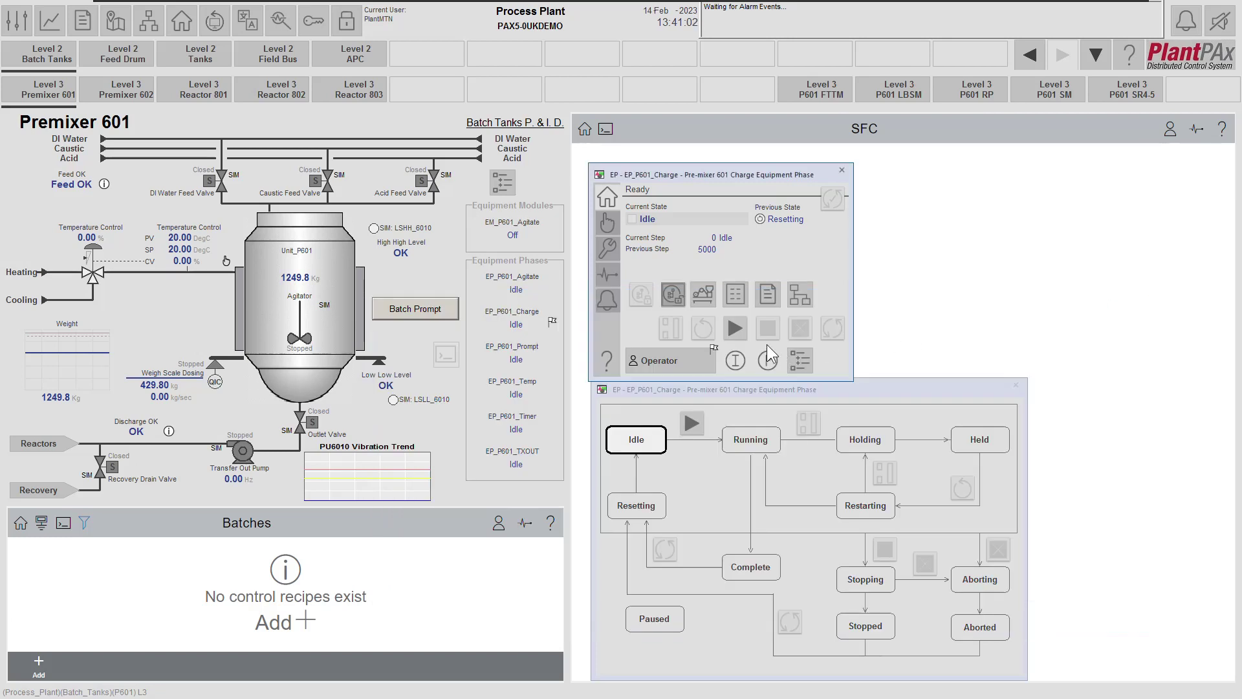
pyautogui.click(736, 327)
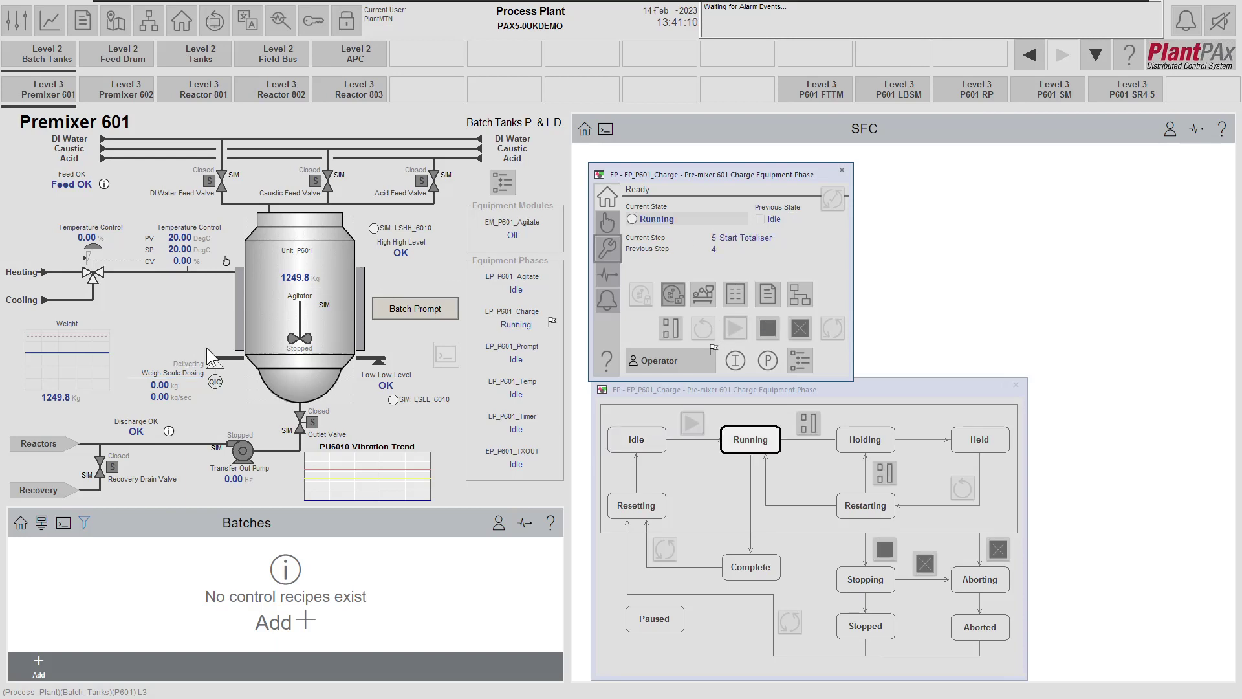
# - Open the WDC_6010 dosing faceplate, then the phase's organization tree view once it goes Held
pyautogui.click(180, 381)
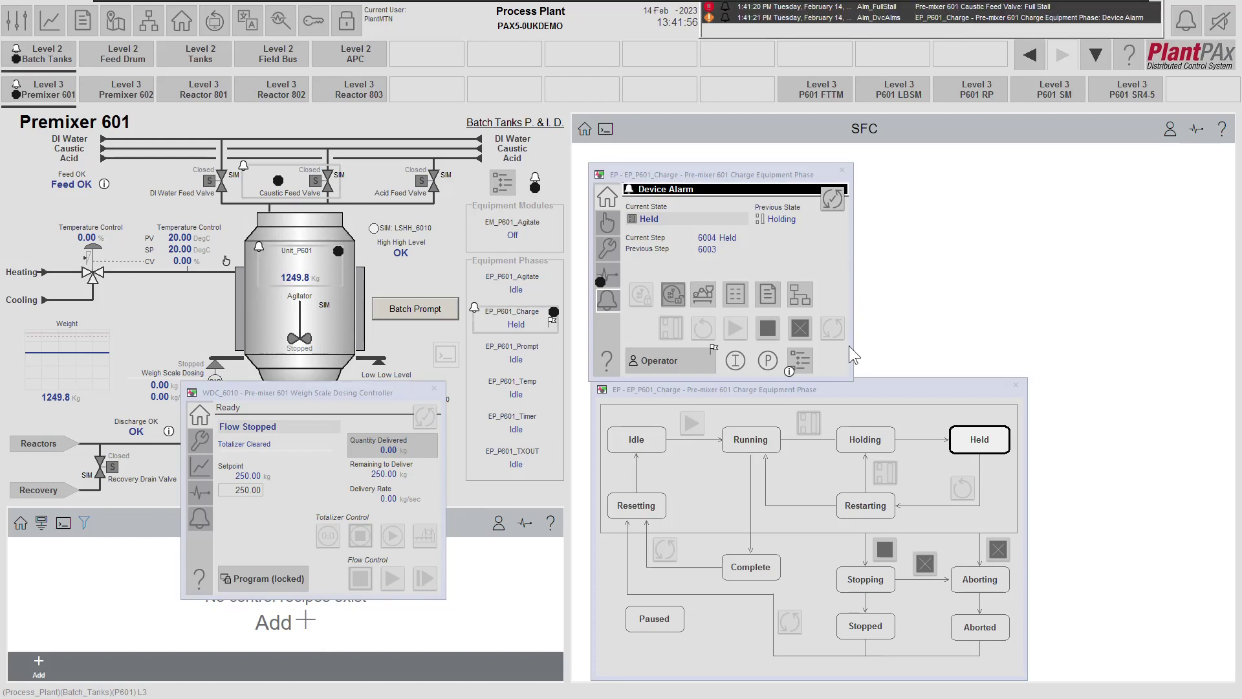
pyautogui.click(801, 359)
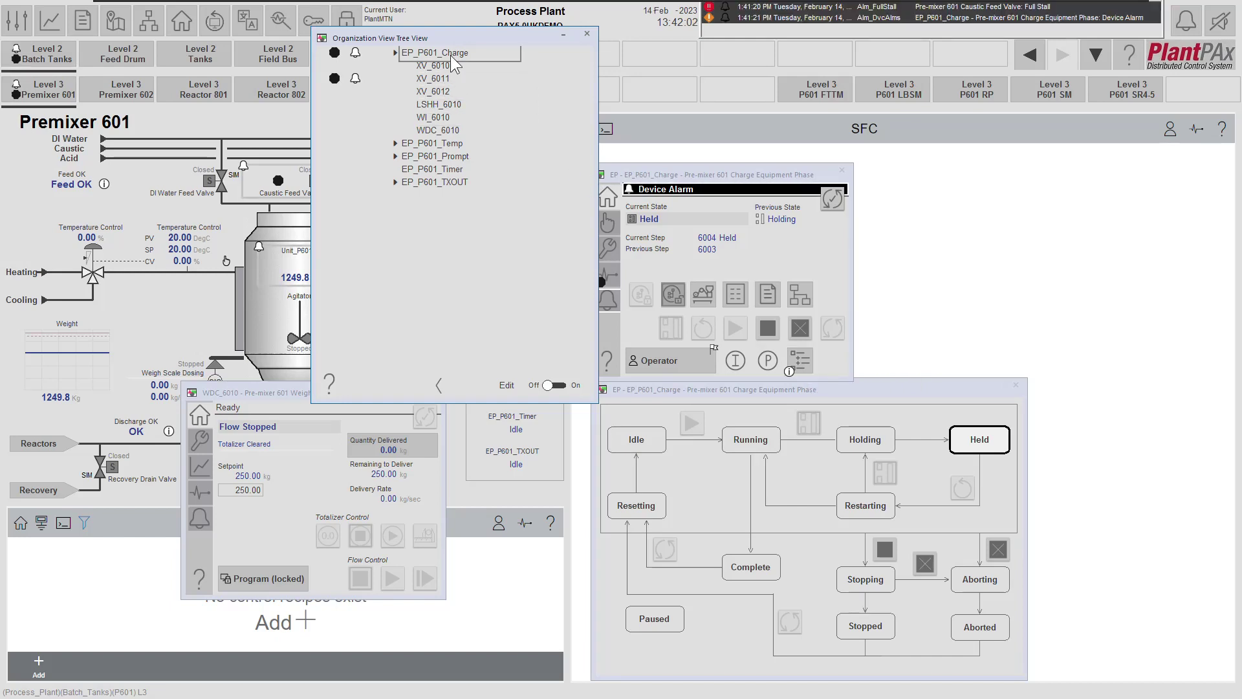
# - Inspect caustic valve XV_6011 in the organization tree and open the tree view help PDF
pyautogui.moveTo(441, 80)
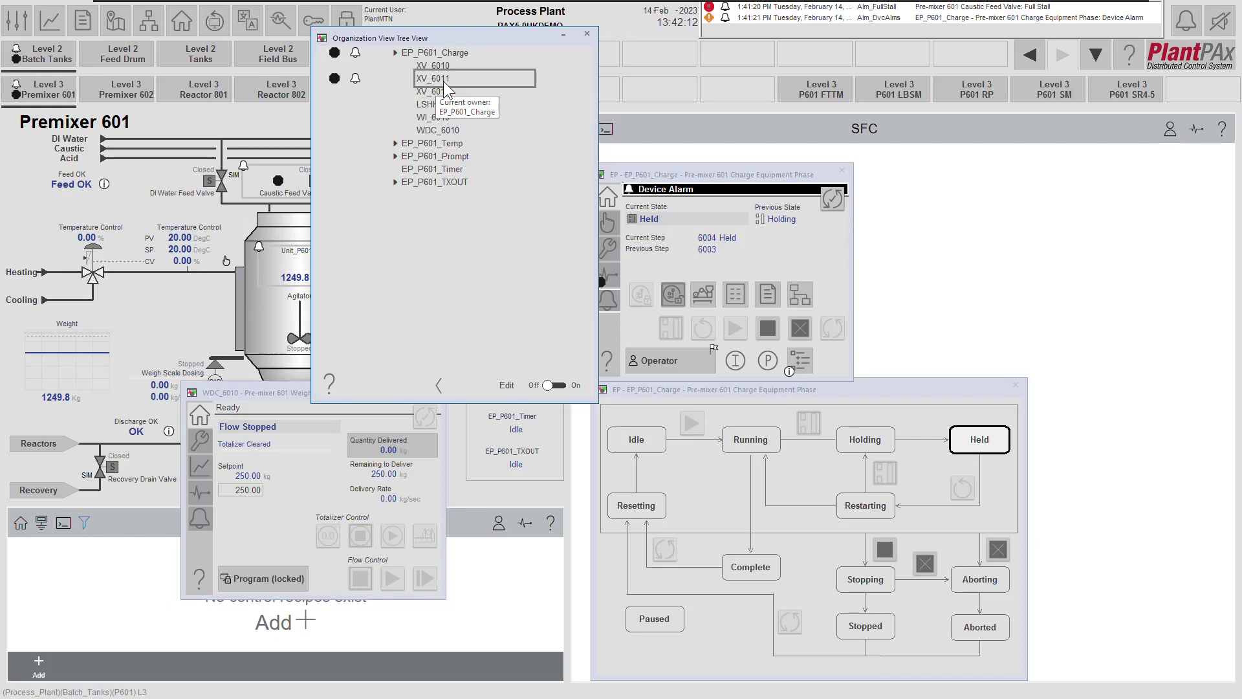
pyautogui.click(326, 396)
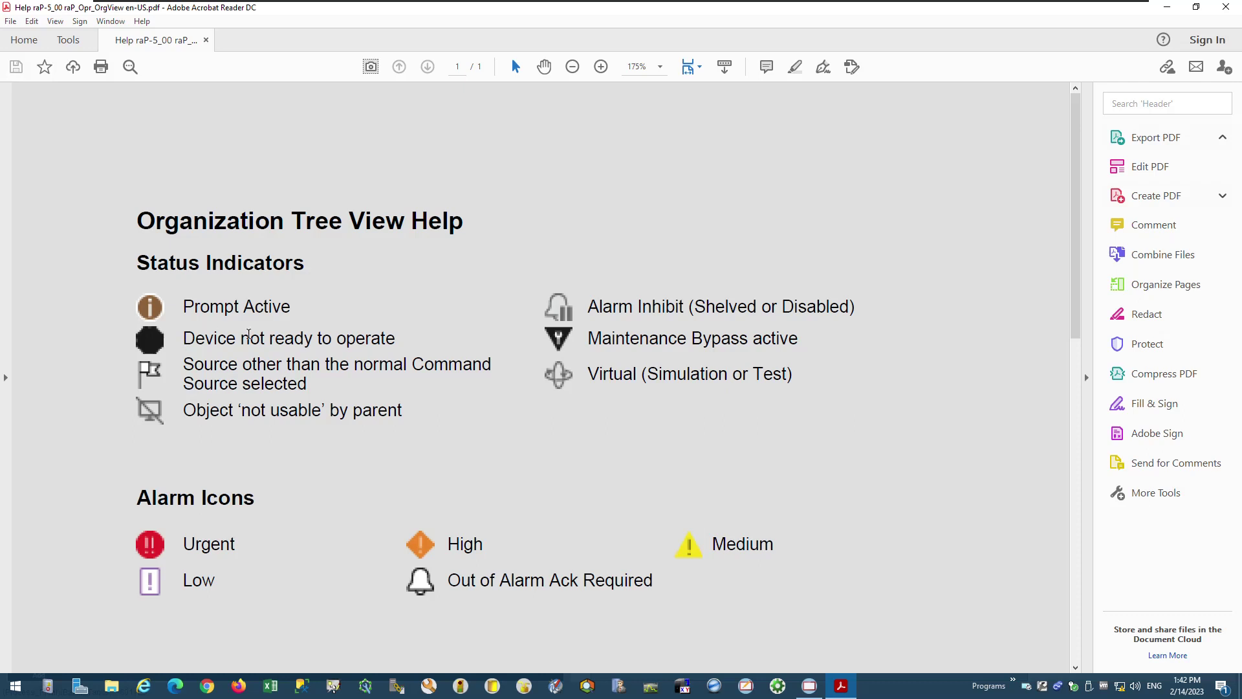
# - Highlight the 'Out of Alarm Ack Required' description in the help PDF, then close it
pyautogui.moveTo(448, 580); pyautogui.dragTo(620, 586)
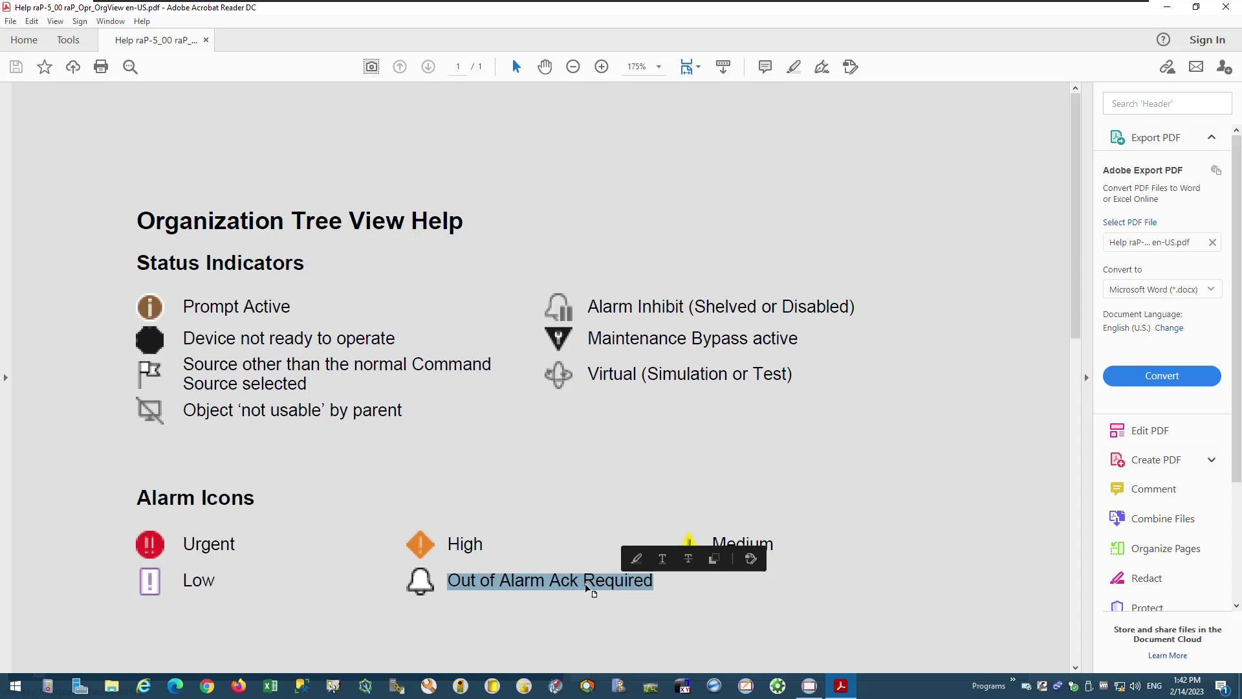
pyautogui.click(1226, 6)
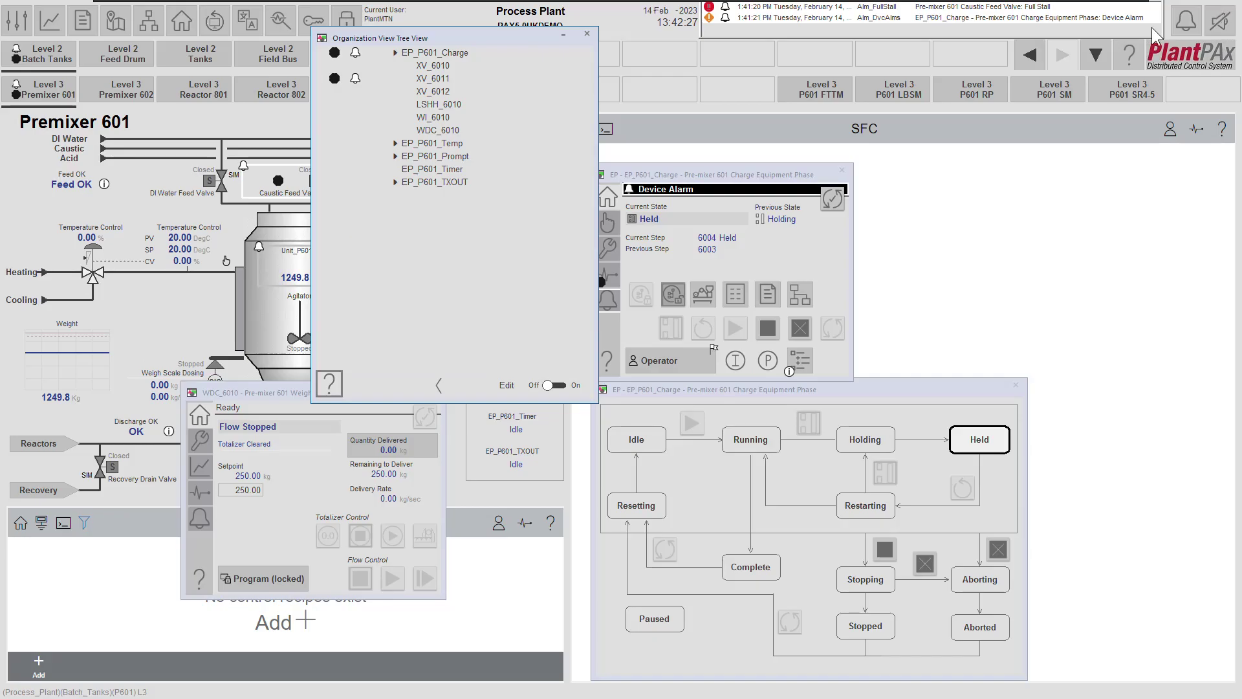
# - Check why XV_6011 is not ready (Full stall), return it home, and set the faceplates side by side
pyautogui.click(447, 78)
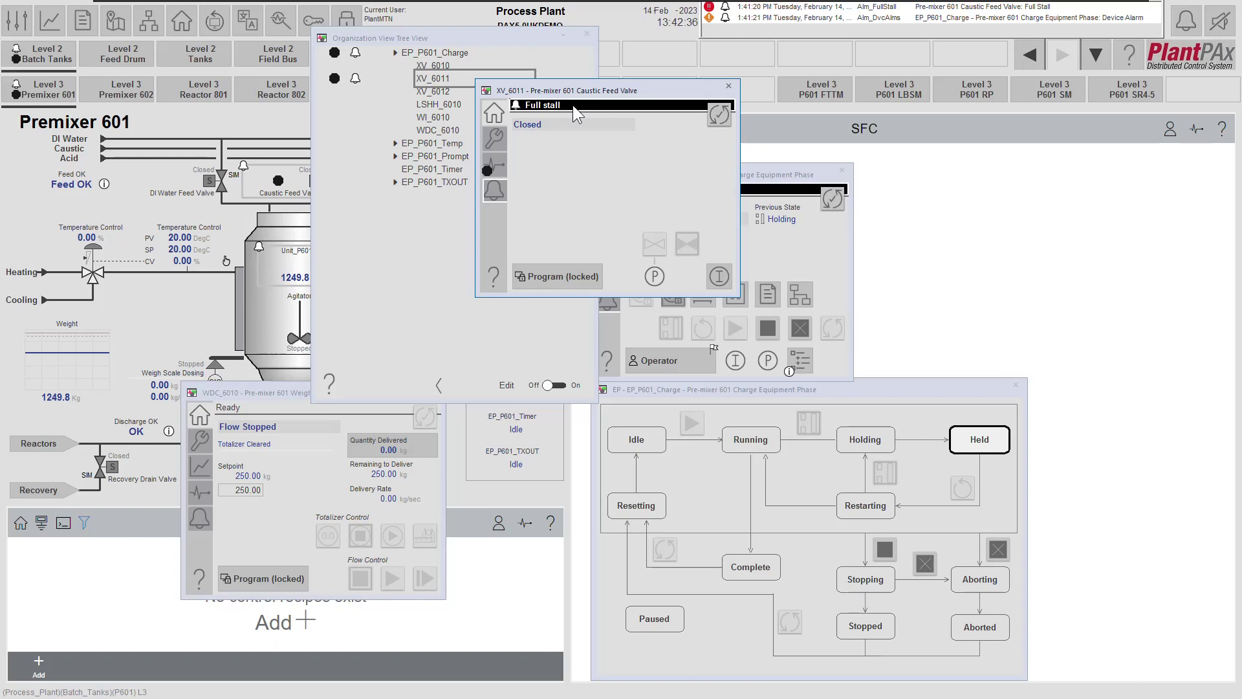
pyautogui.click(499, 172)
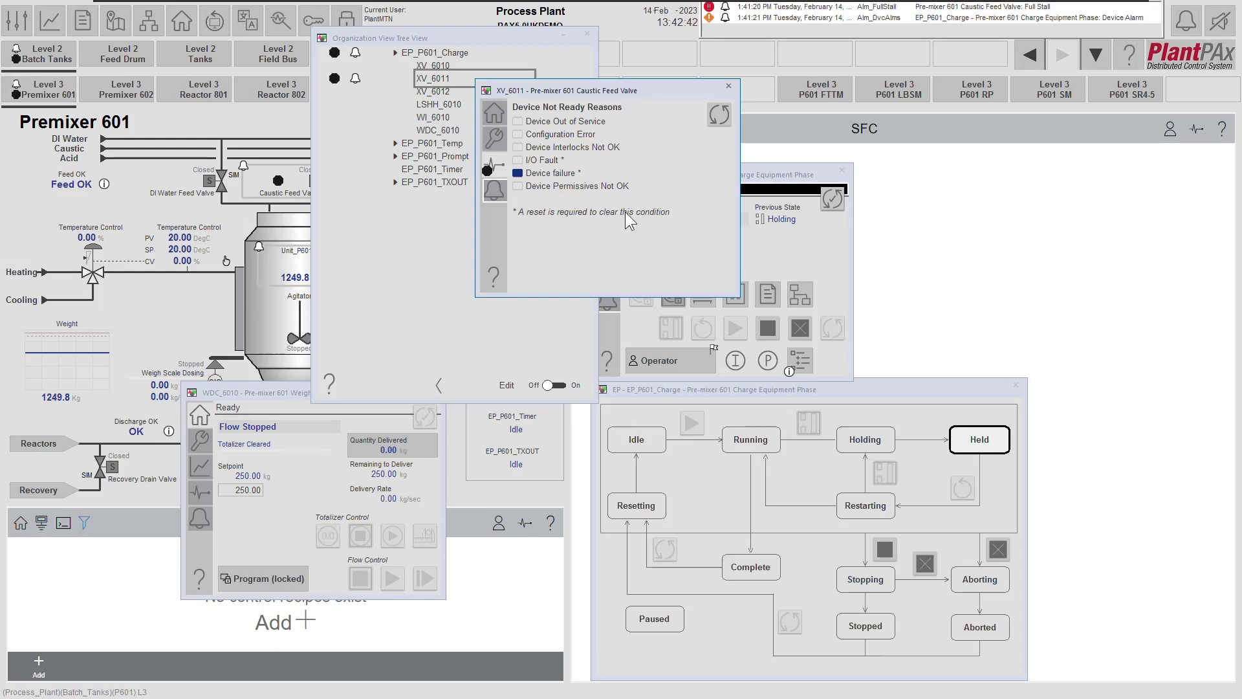
pyautogui.click(495, 110)
pyautogui.moveTo(643, 94); pyautogui.dragTo(1049, 153)
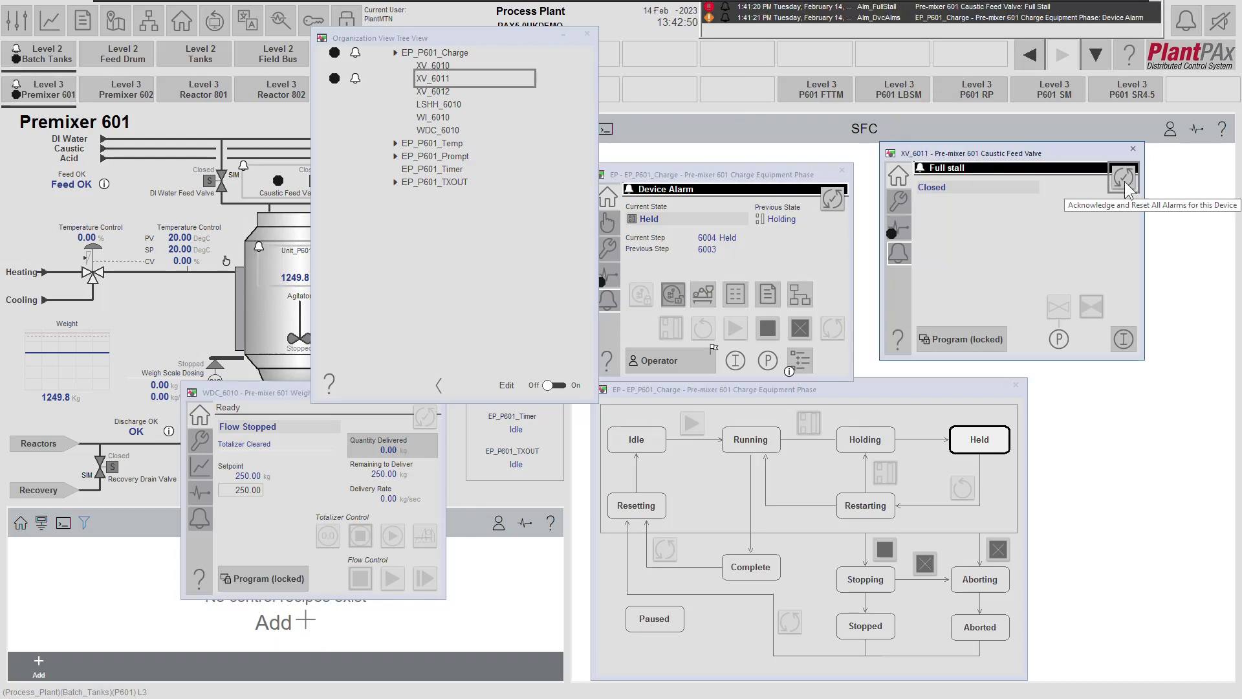
pyautogui.moveTo(732, 176); pyautogui.dragTo(753, 153)
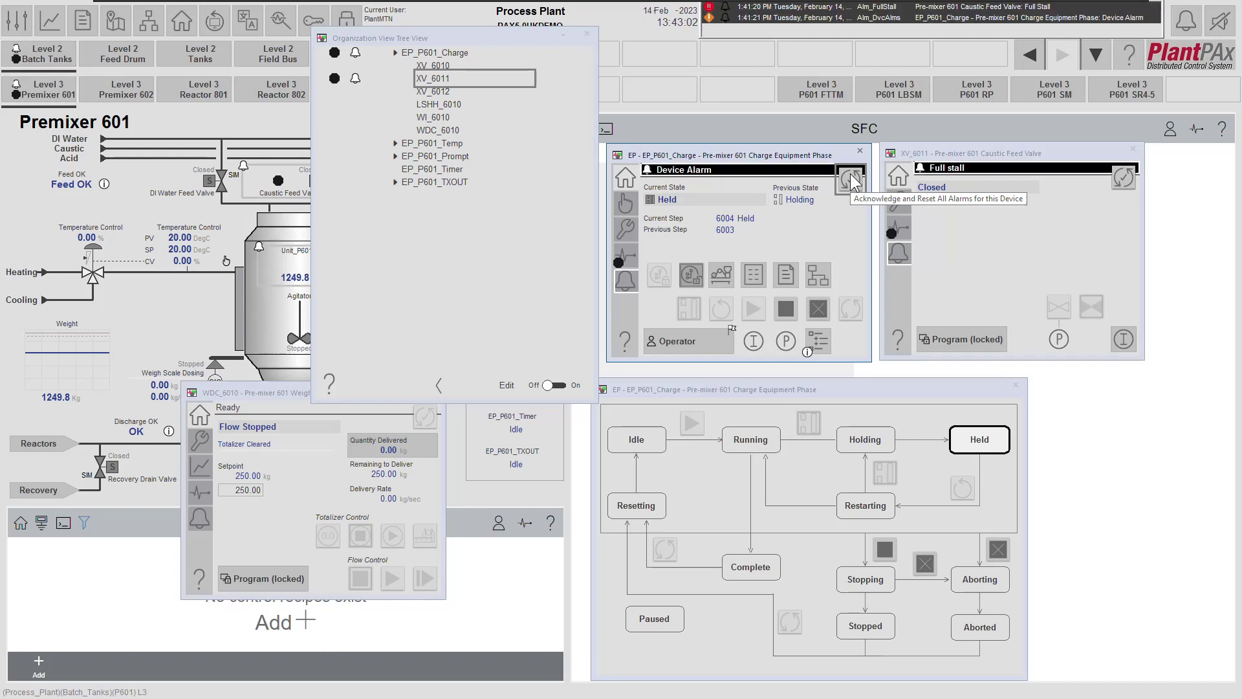
# - Acknowledge and reset all EP_P601_Charge alarms, then switch to the Emulate3D model
pyautogui.click(399, 88)
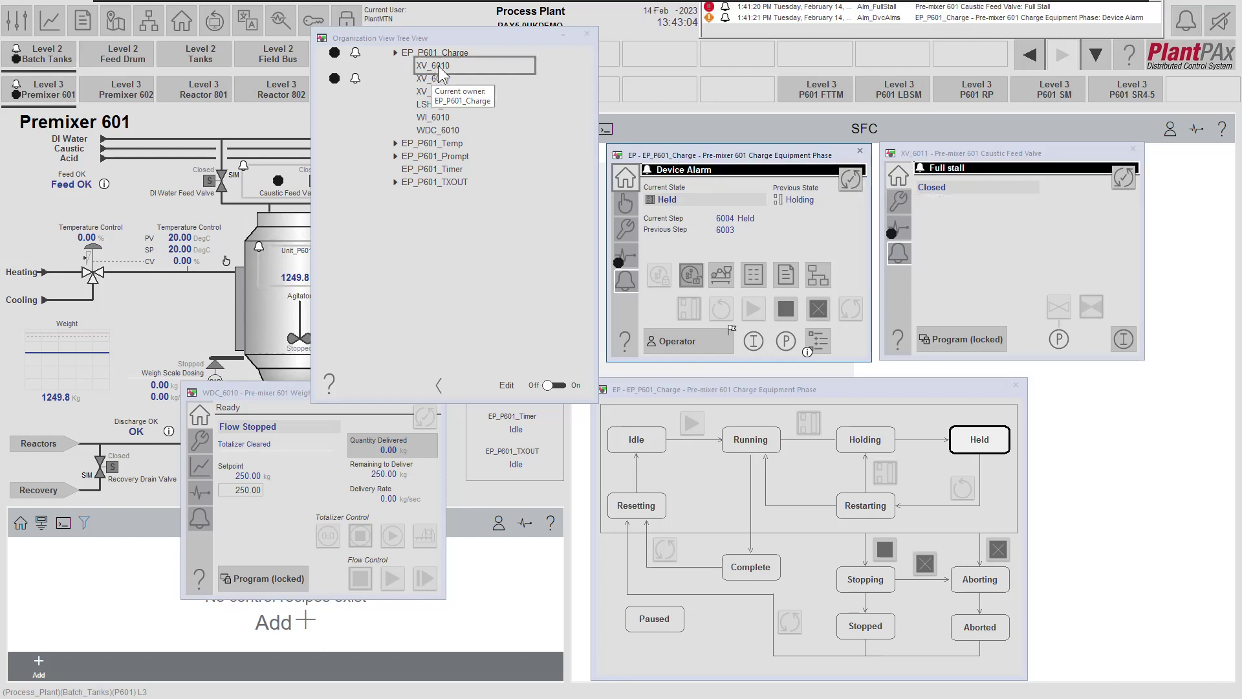
pyautogui.click(847, 180)
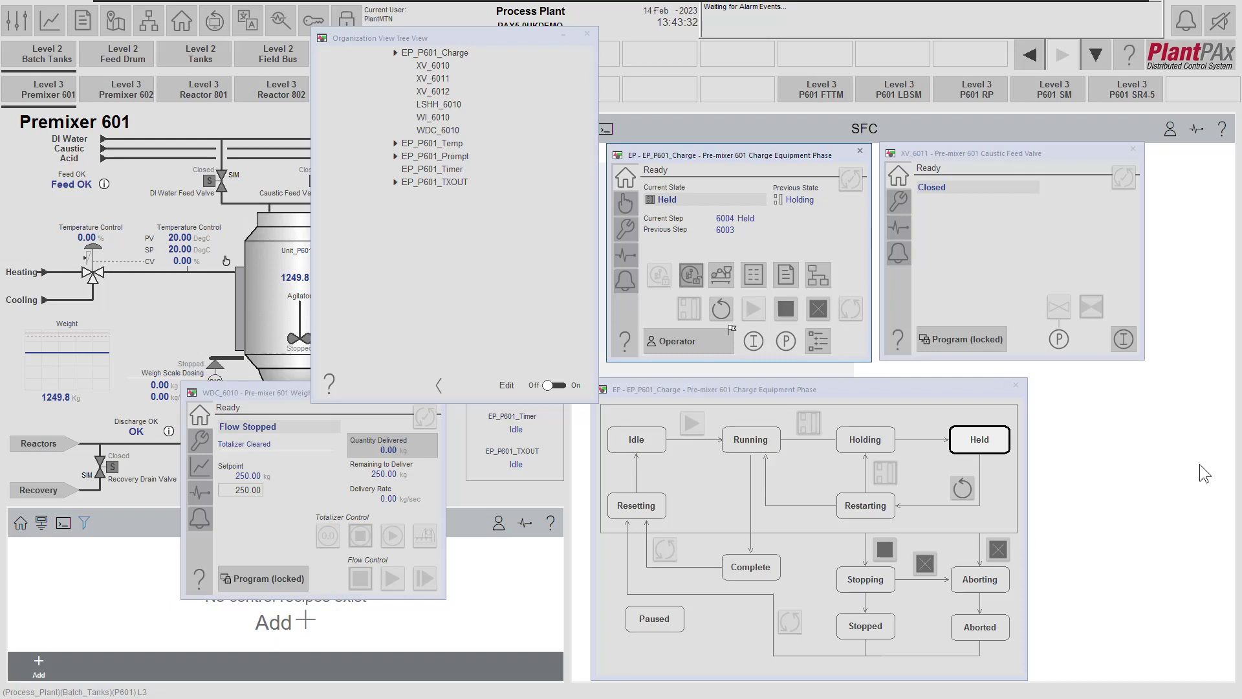
pyautogui.hotkey('alt', 'Tab')
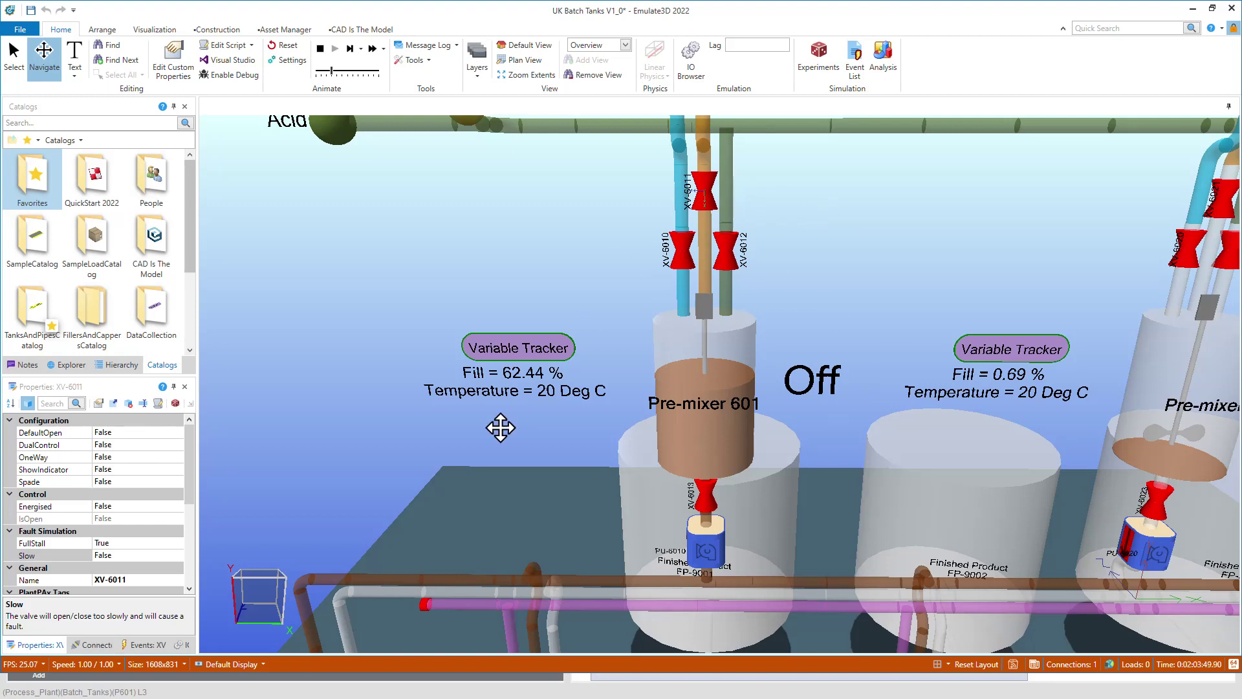
# - Set XV-6011's FullStall fault simulation to False to free the jammed caustic valve
pyautogui.click(125, 542)
pyautogui.click(177, 543)
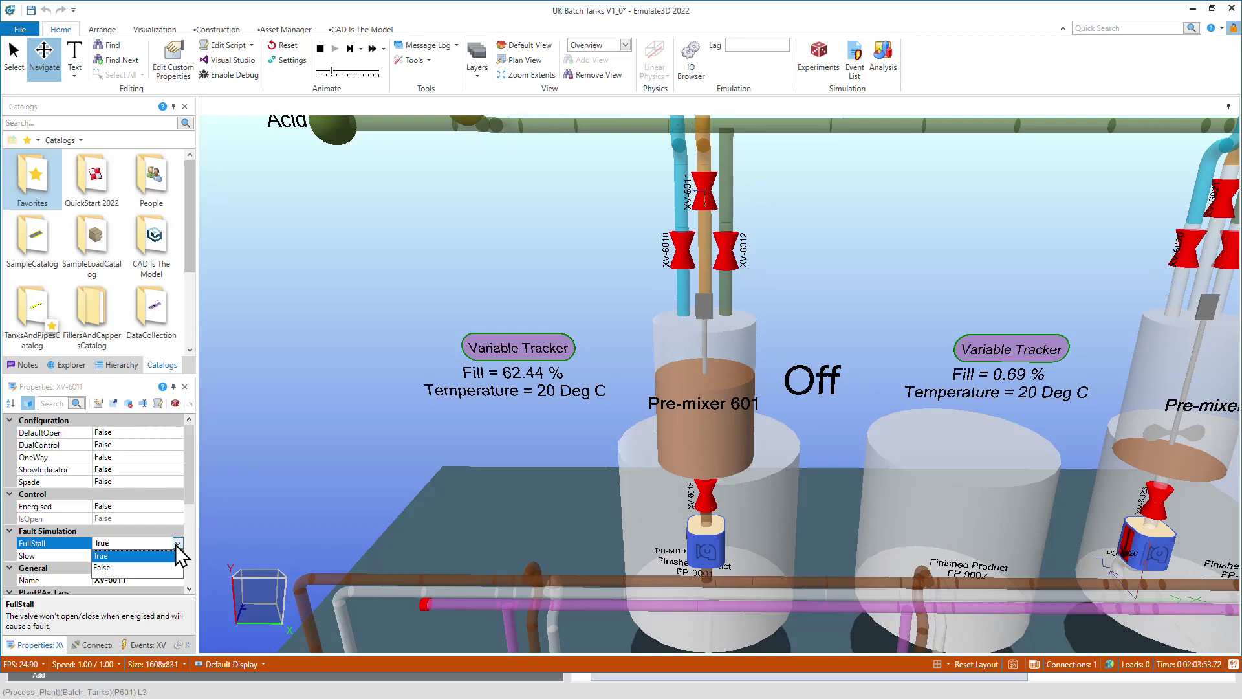
pyautogui.click(120, 566)
pyautogui.click(72, 555)
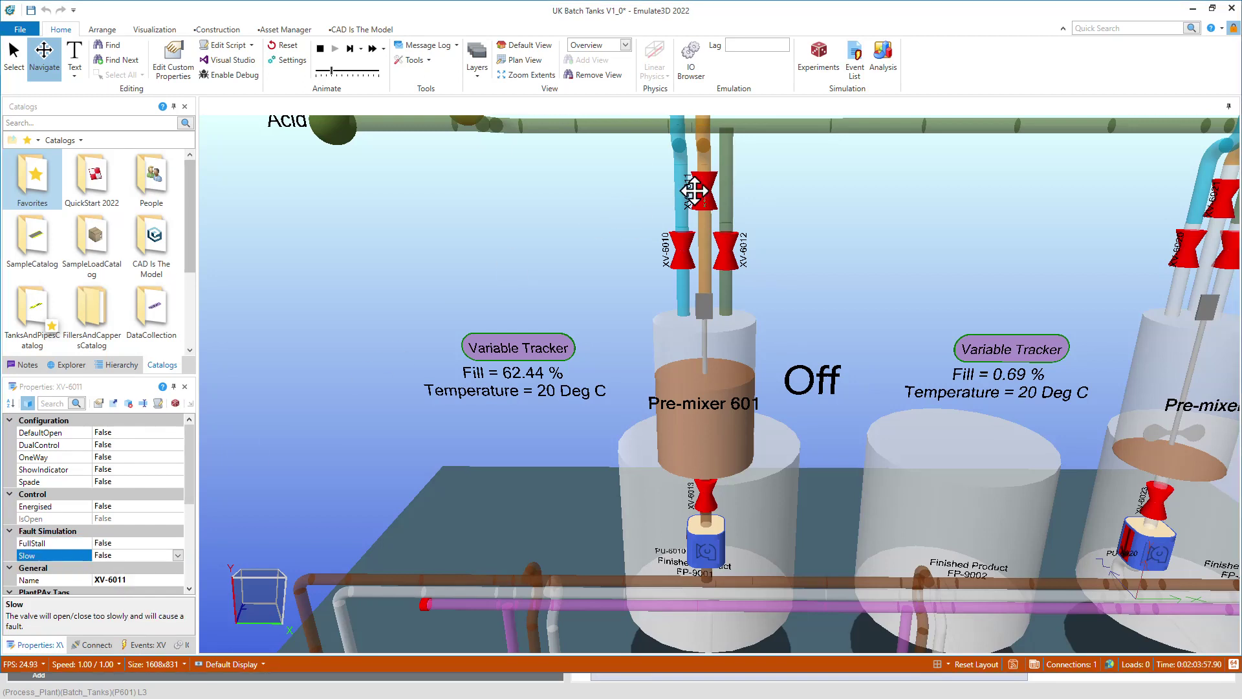
# - Select pipe SP20 and neighbouring valve XV-6010 in the 3D model
pyautogui.scroll(1, 709, 195)
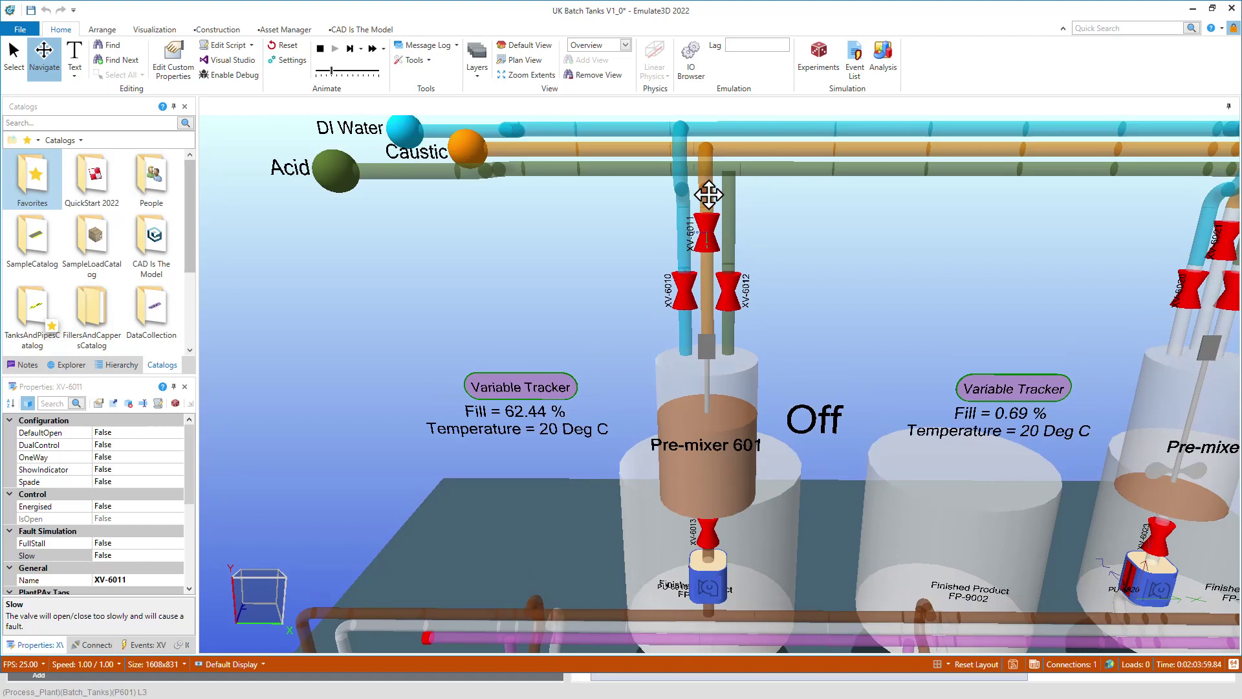
pyautogui.click(714, 411)
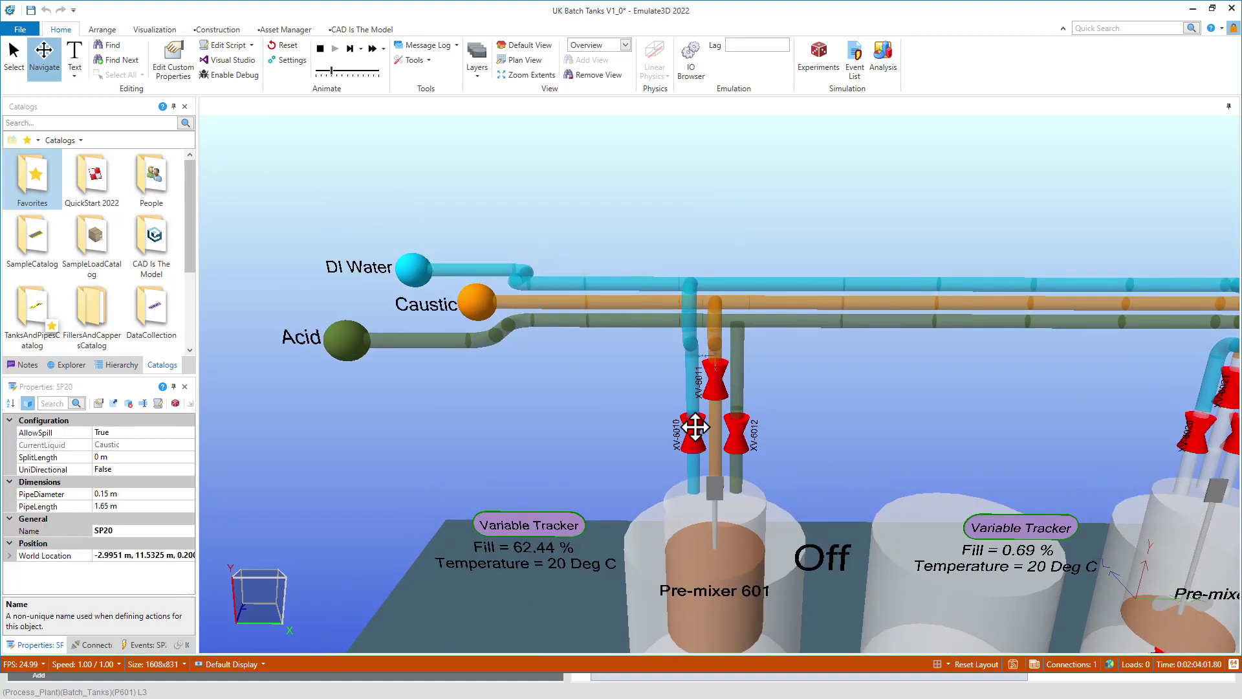
pyautogui.click(695, 427)
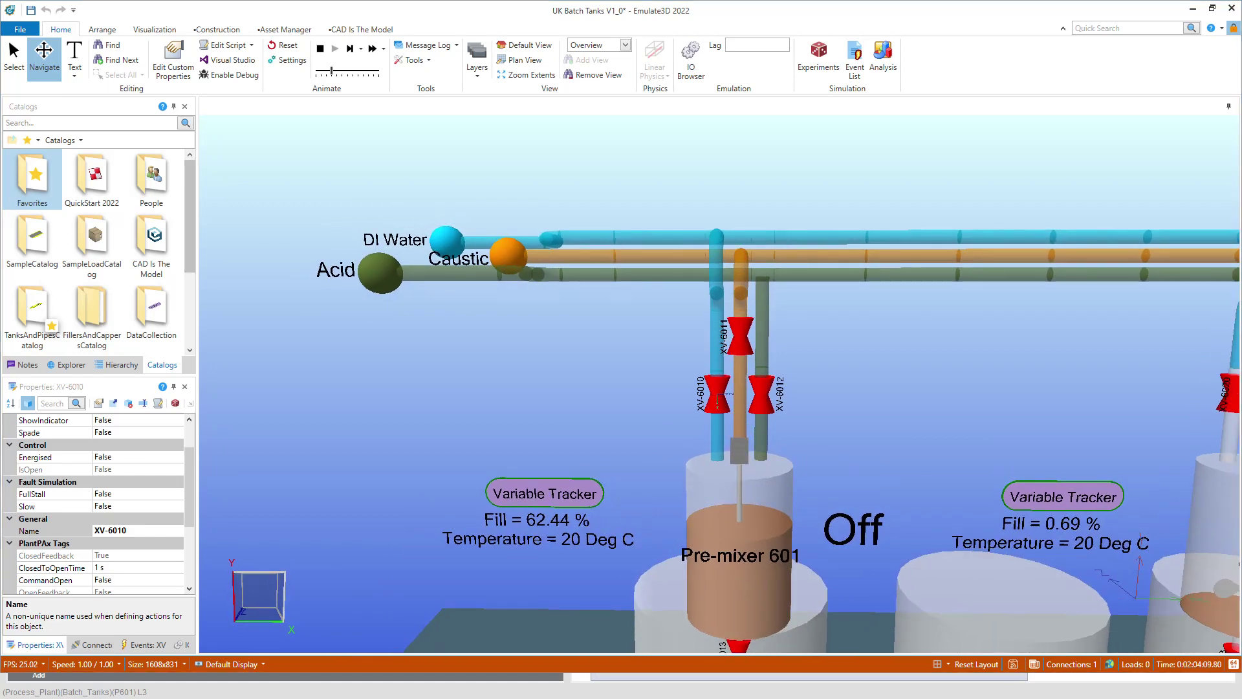
# - Close the Organization View and XV_6011 faceplate, move WDC_6010 aside, and restart the held charge phase
pyautogui.hotkey('alt', 'Tab')
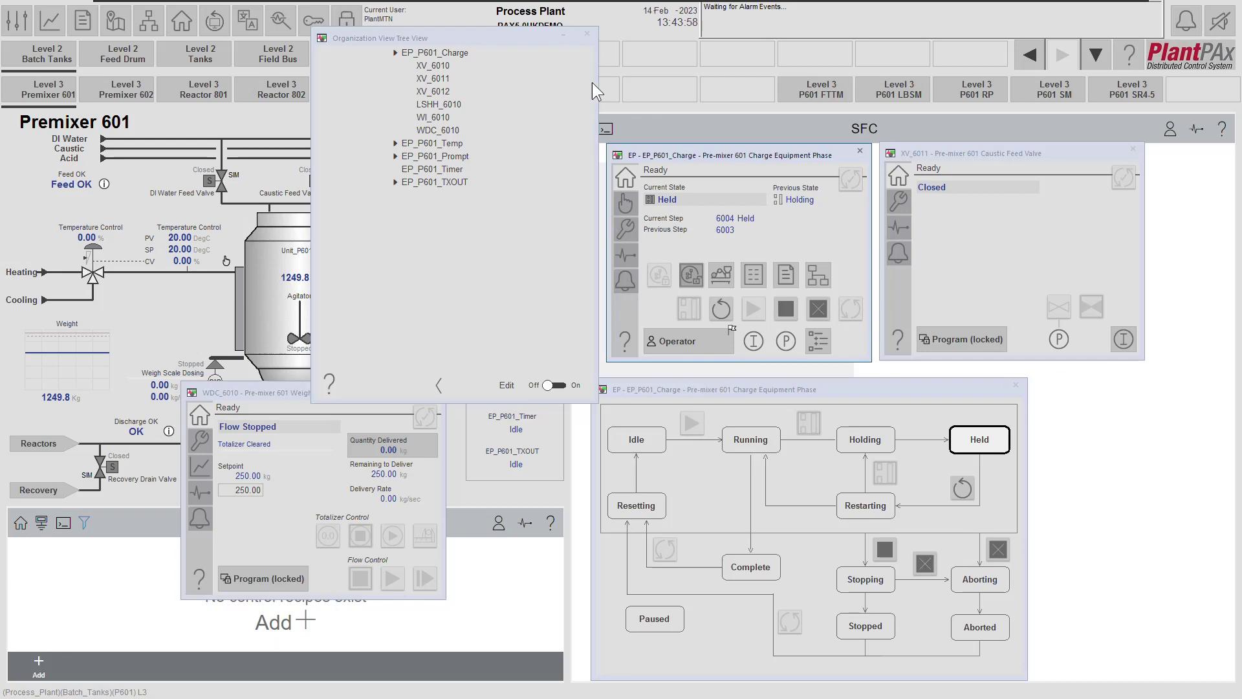
pyautogui.click(587, 34)
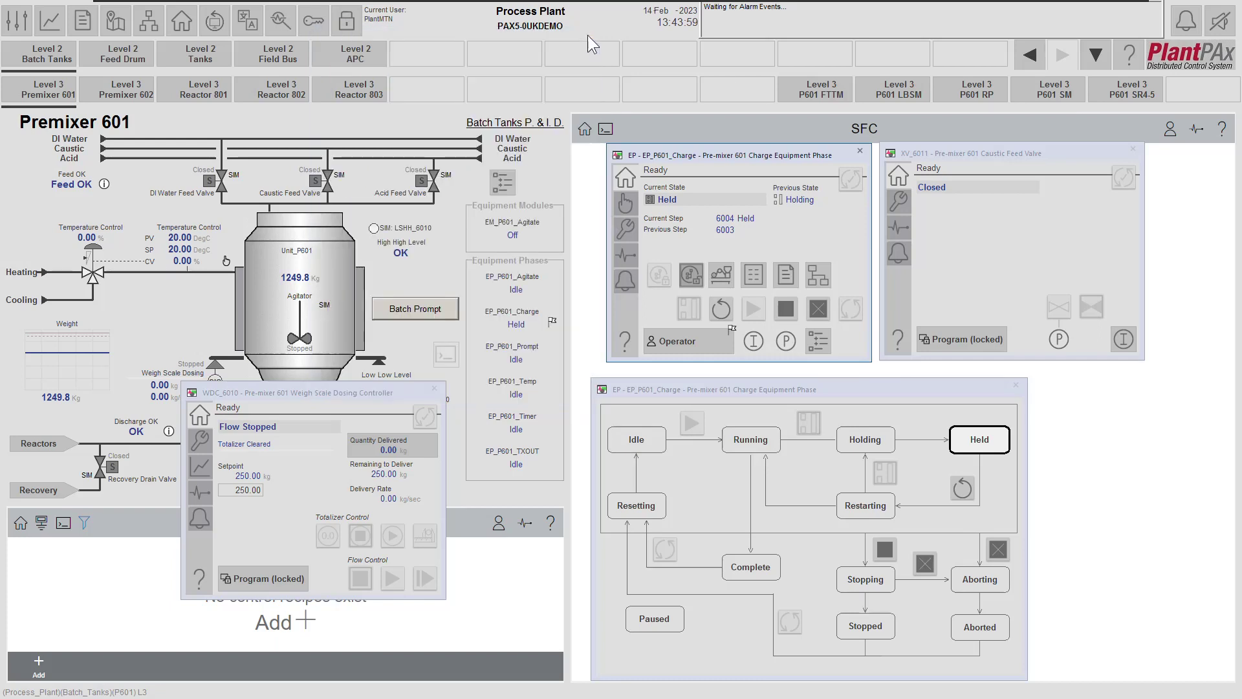
pyautogui.click(1133, 149)
pyautogui.click(707, 332)
pyautogui.moveTo(358, 393); pyautogui.dragTo(457, 440)
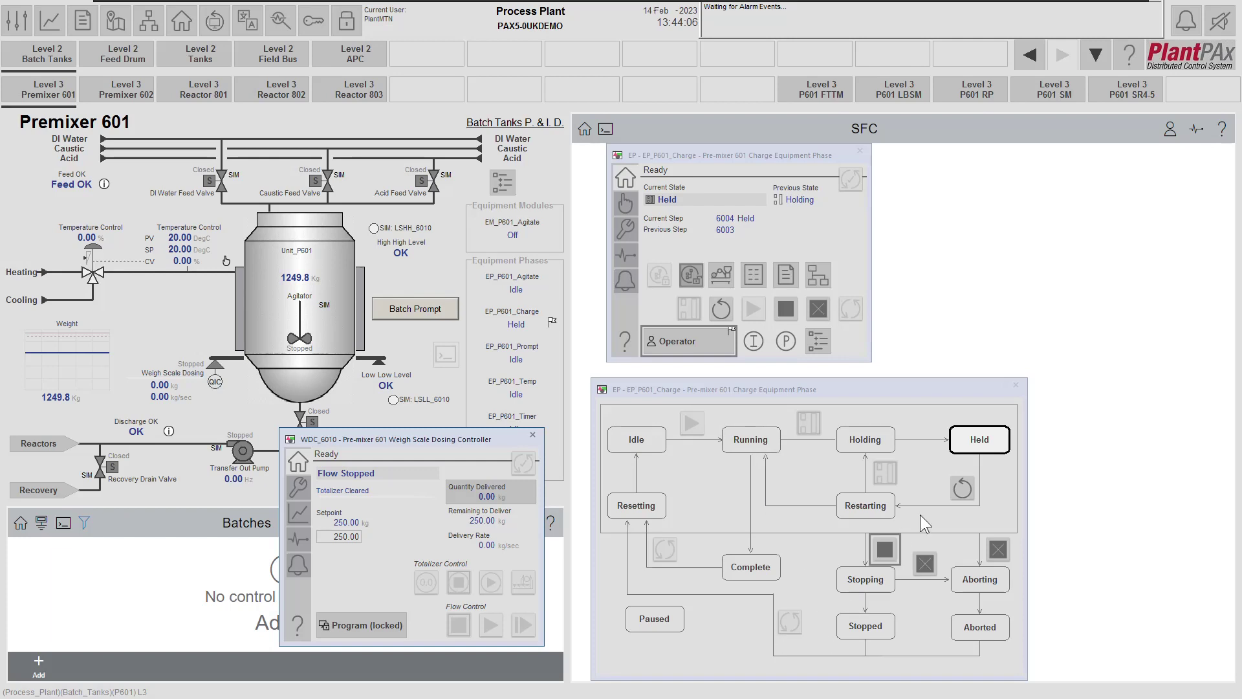
pyautogui.click(962, 485)
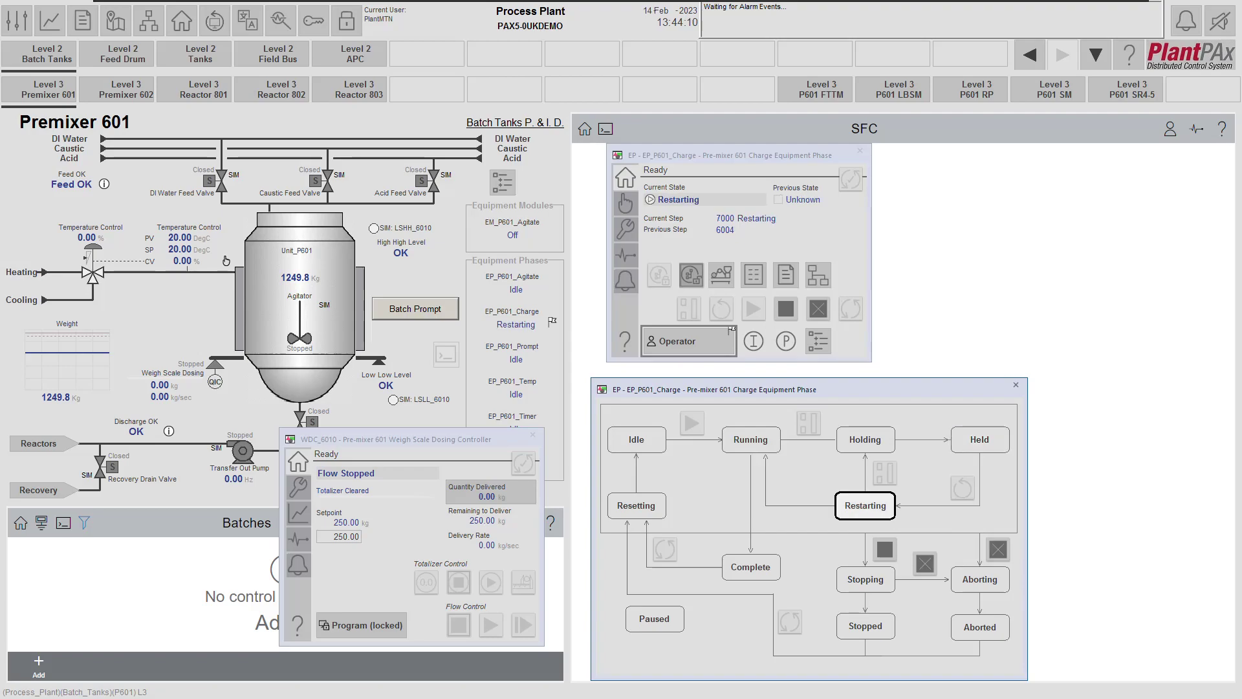
pyautogui.hotkey('alt', 'Tab')
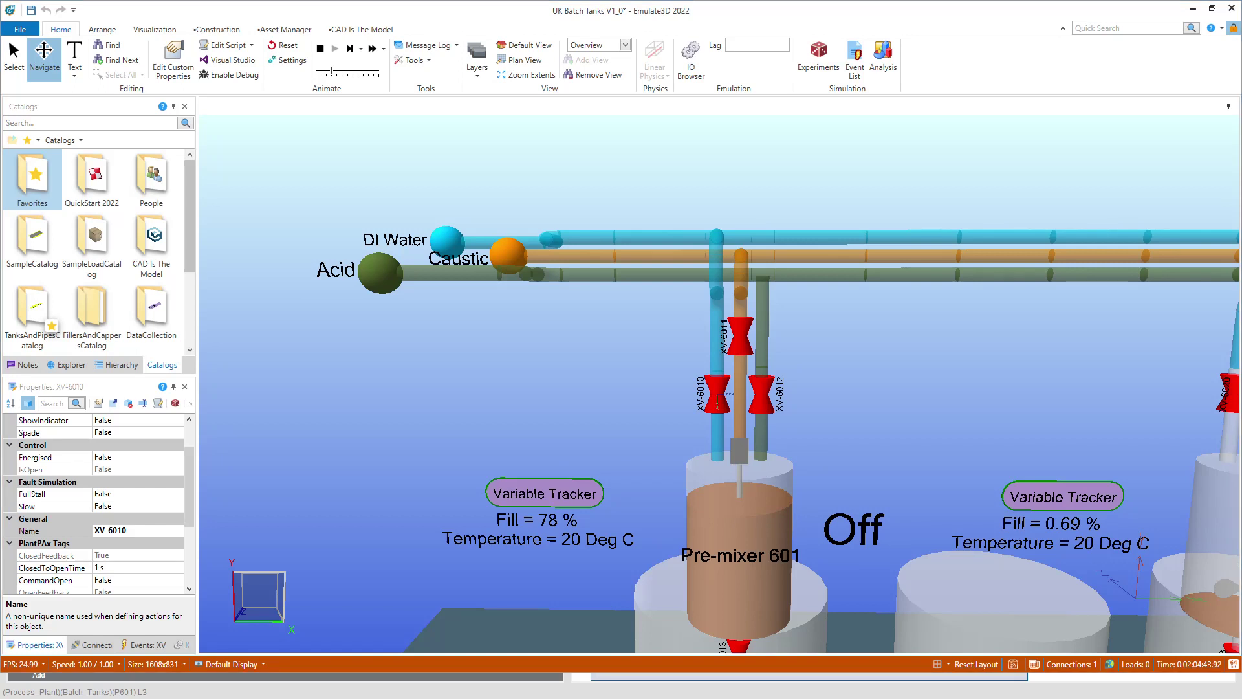
# - Return to the HMI and confirm WDC_6010 delivered 311.62 kg against the 250.00 kg target
pyautogui.hotkey('alt', 'Tab')
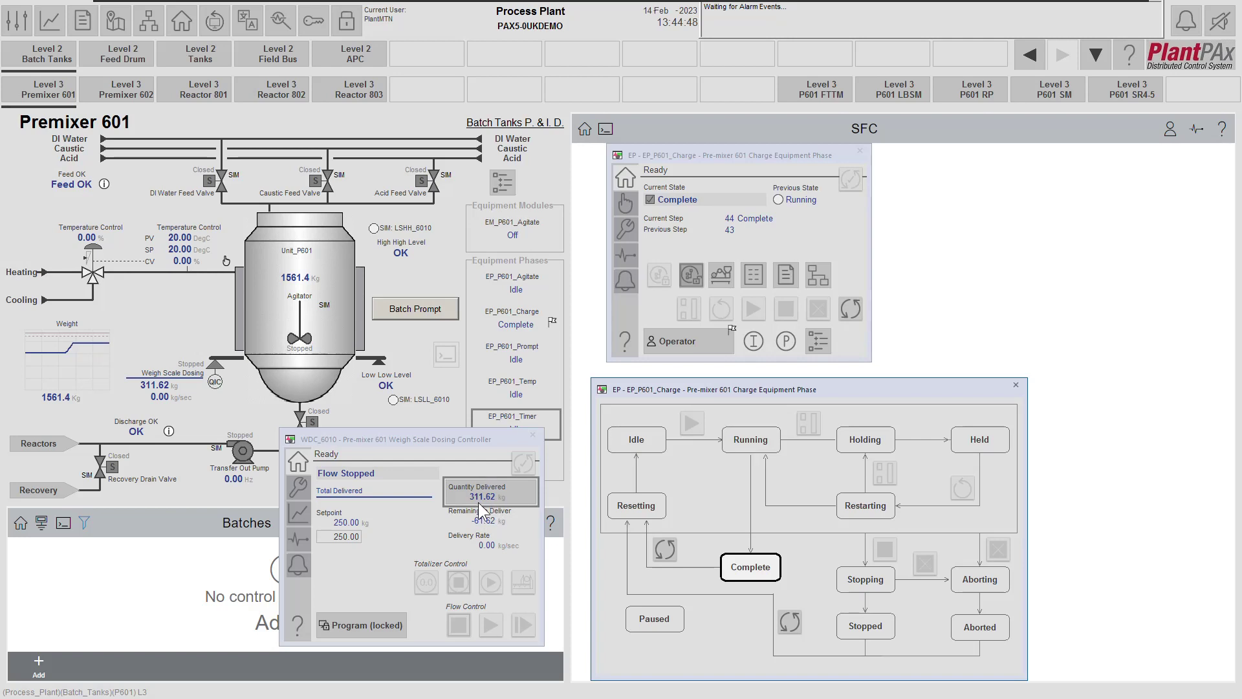
pyautogui.click(410, 433)
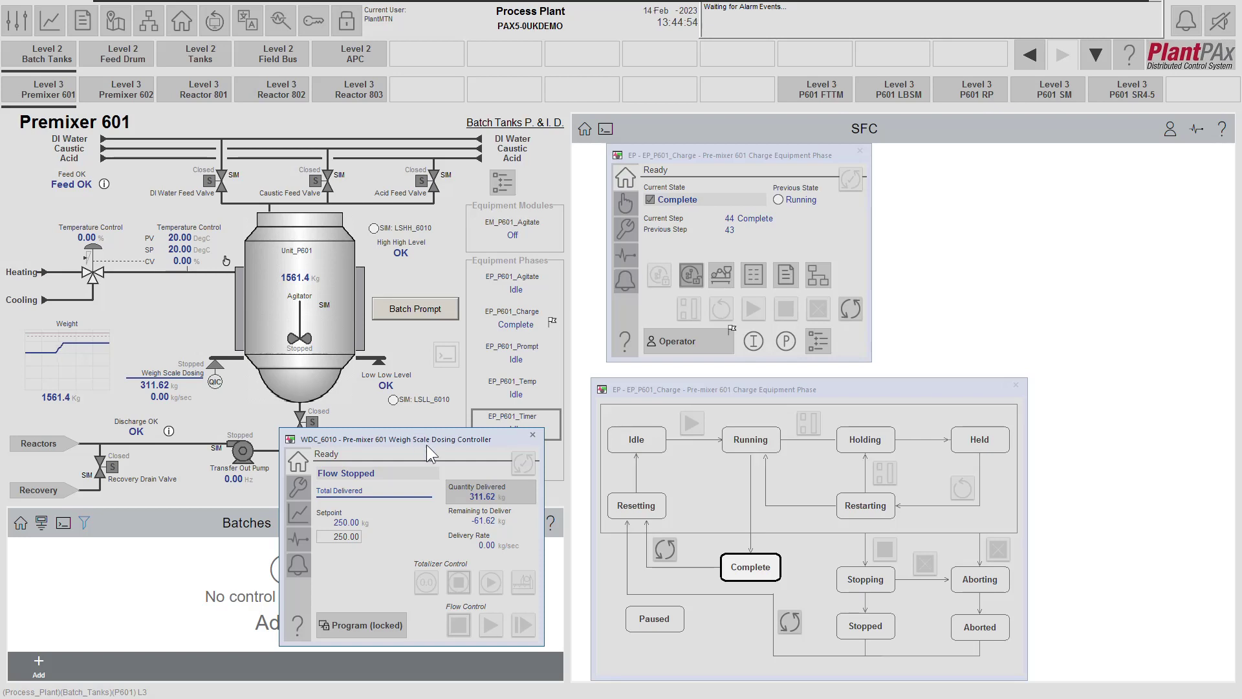
# - Display the EP_P601_Charge report (311.62 kg charged, lot CA23879), then close it
pyautogui.click(787, 273)
pyautogui.click(786, 273)
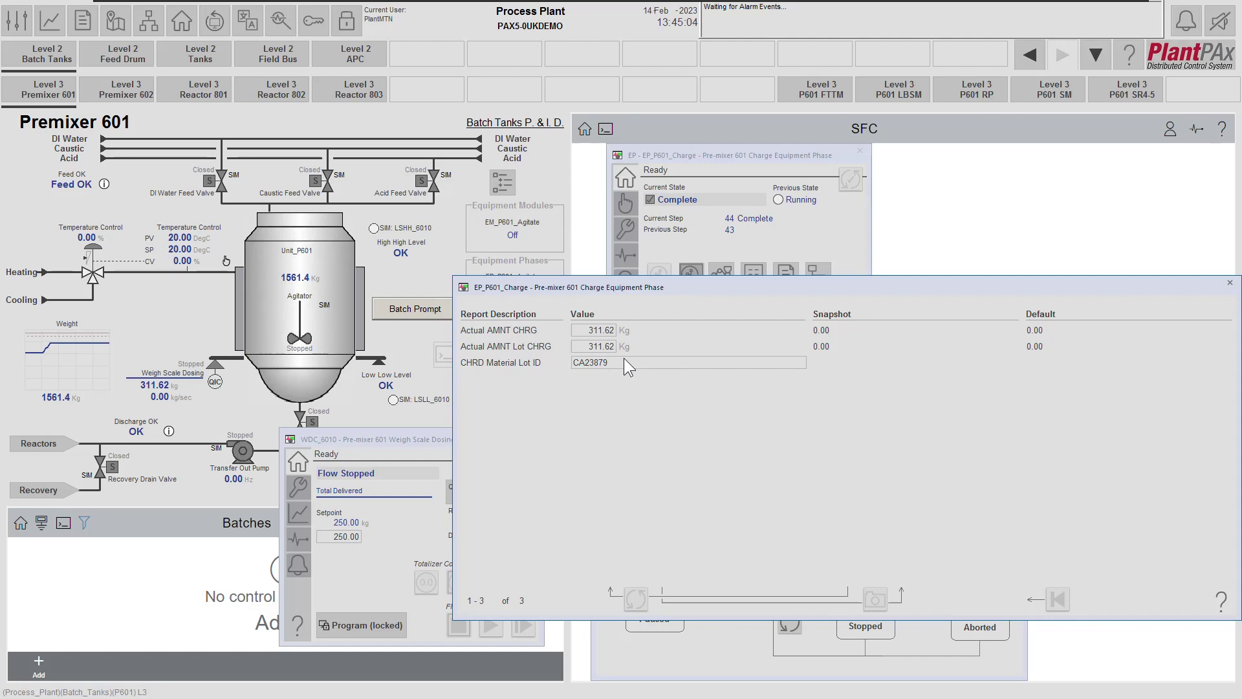
pyautogui.click(1229, 284)
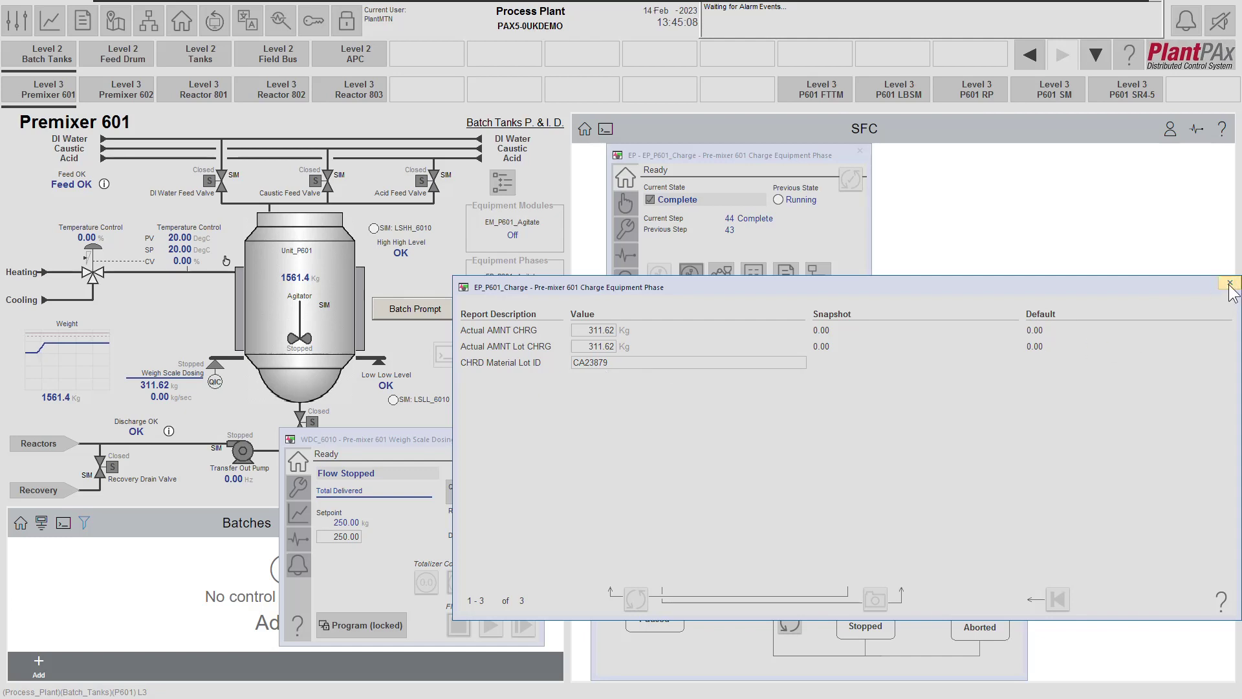